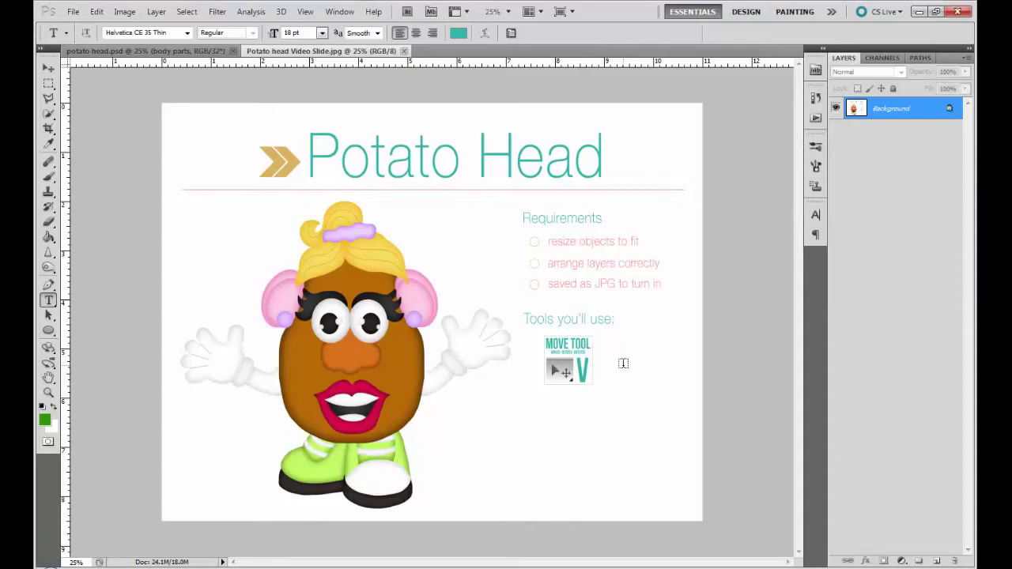
# Switch to the potato head.psd document and make the body parts layer group visible
pyautogui.hotkey('ctrl', 'Tab')
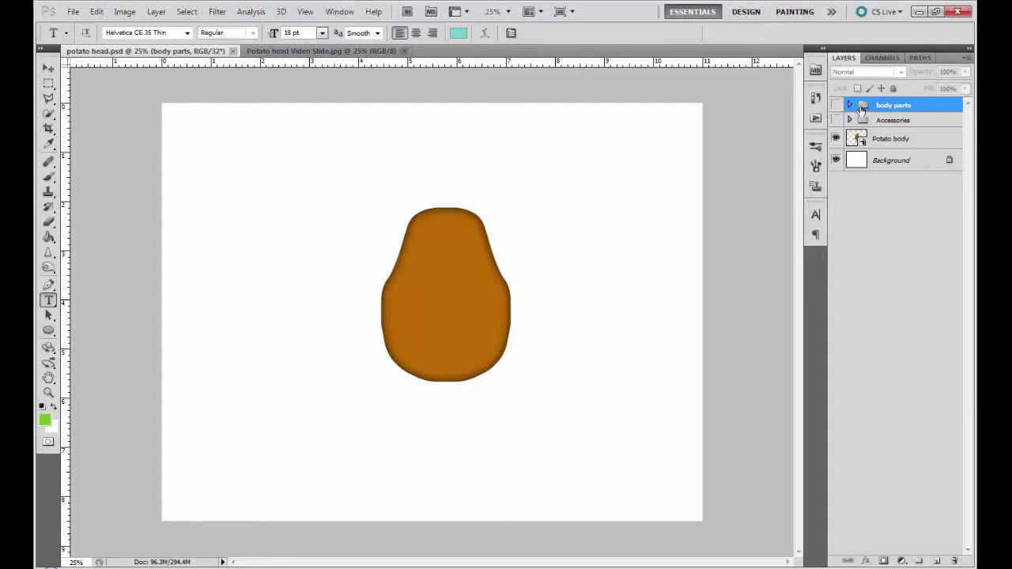
pyautogui.click(904, 124)
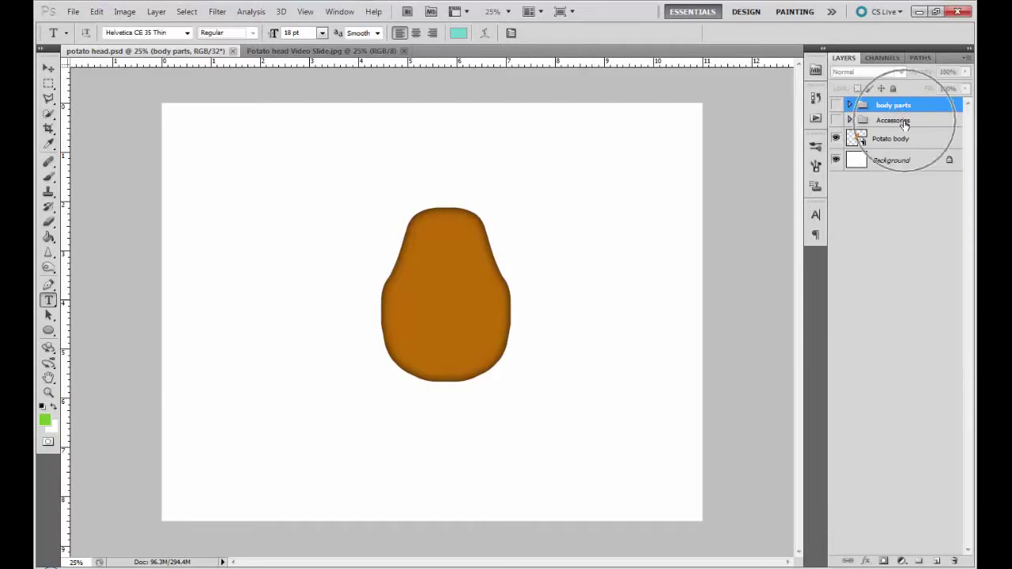
pyautogui.click(903, 124)
pyautogui.click(901, 125)
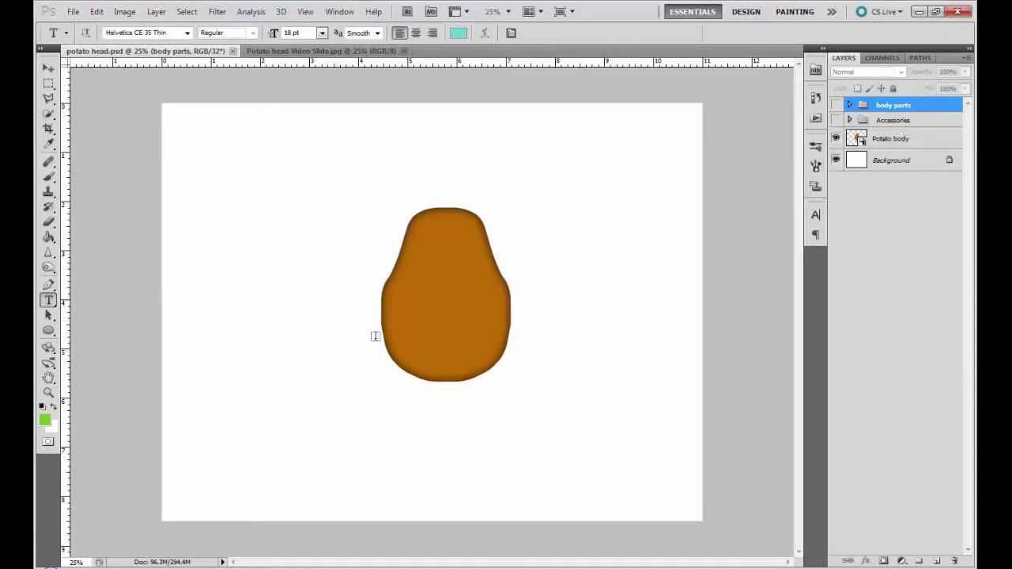
pyautogui.click(835, 106)
pyautogui.click(836, 106)
pyautogui.click(836, 107)
pyautogui.click(837, 106)
pyautogui.click(837, 106)
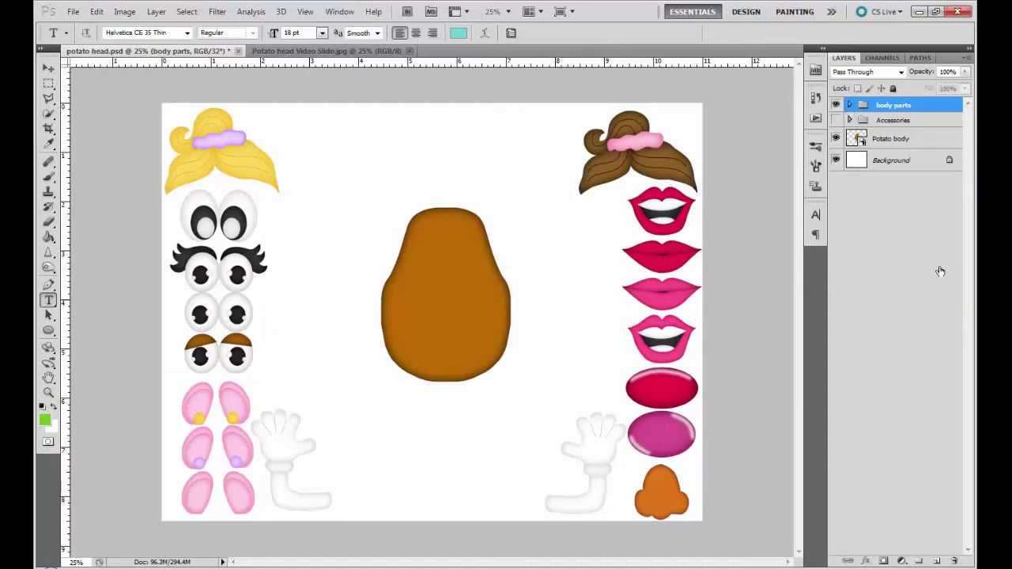
# Expand the body parts group to list its layers and activate the Move tool
pyautogui.click(849, 104)
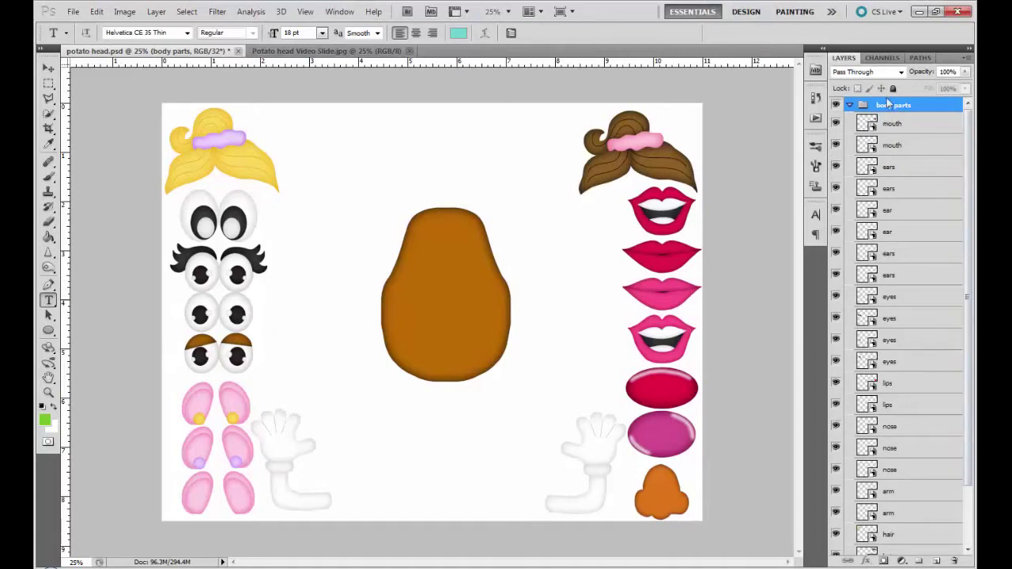
pyautogui.moveTo(969, 131)
pyautogui.mouseDown()
pyautogui.moveTo(971, 209)
pyautogui.moveTo(970, 140)
pyautogui.mouseUp()
pyautogui.click(49, 69)
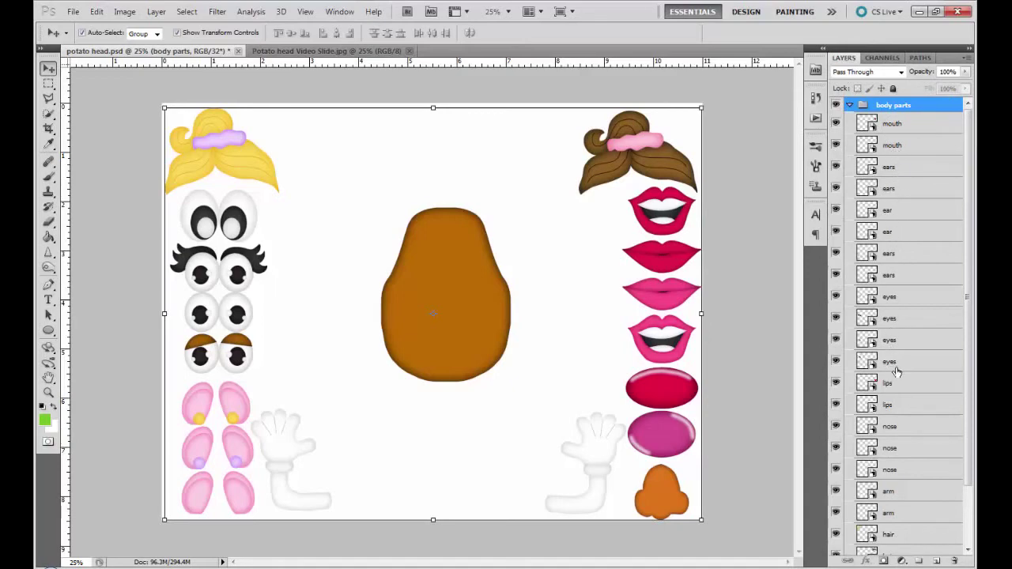
# Move the brown hair layer out of the body parts group to directly above the Potato body layer
pyautogui.click(904, 537)
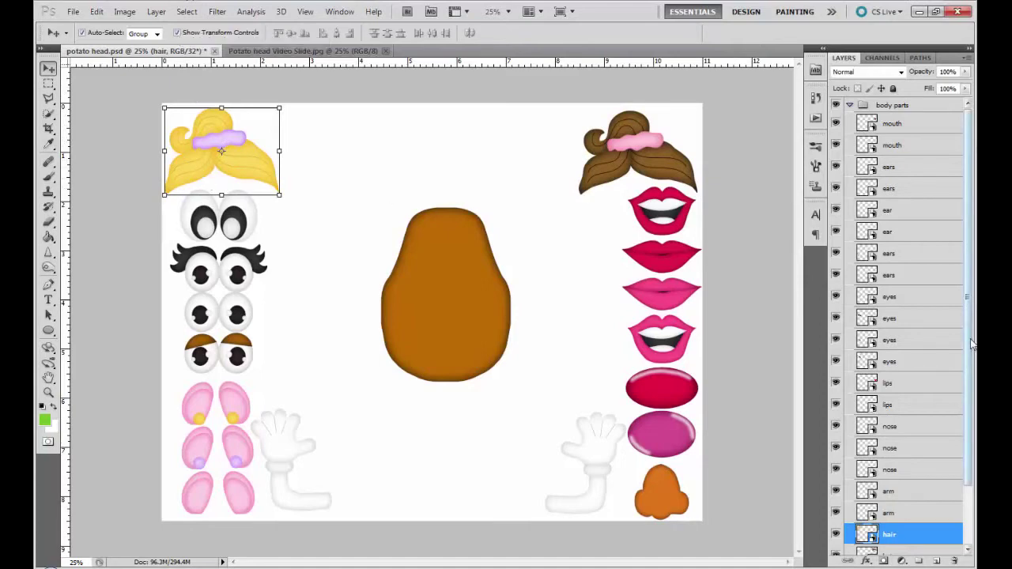
pyautogui.moveTo(973, 348); pyautogui.dragTo(974, 425)
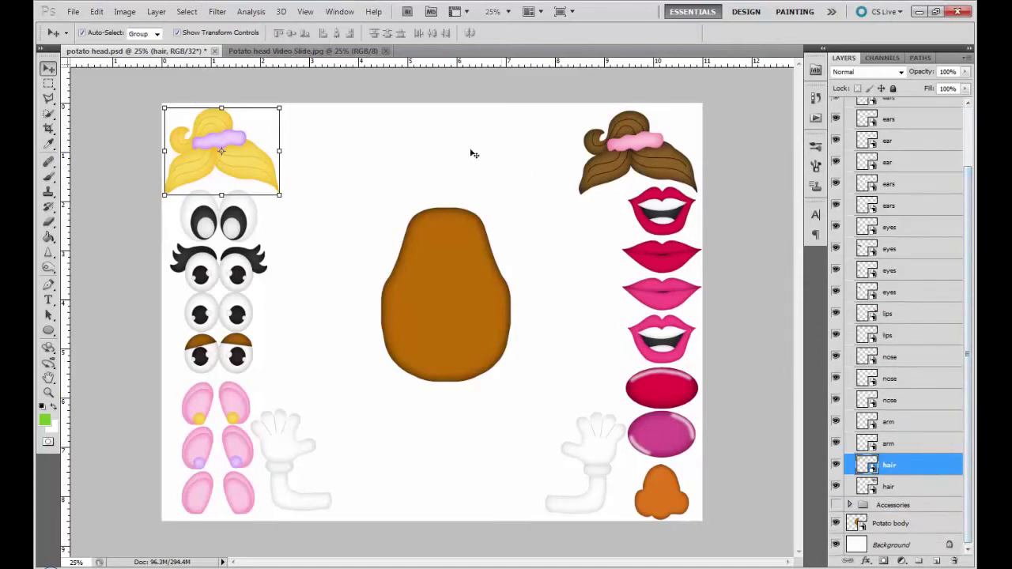
pyautogui.click(898, 489)
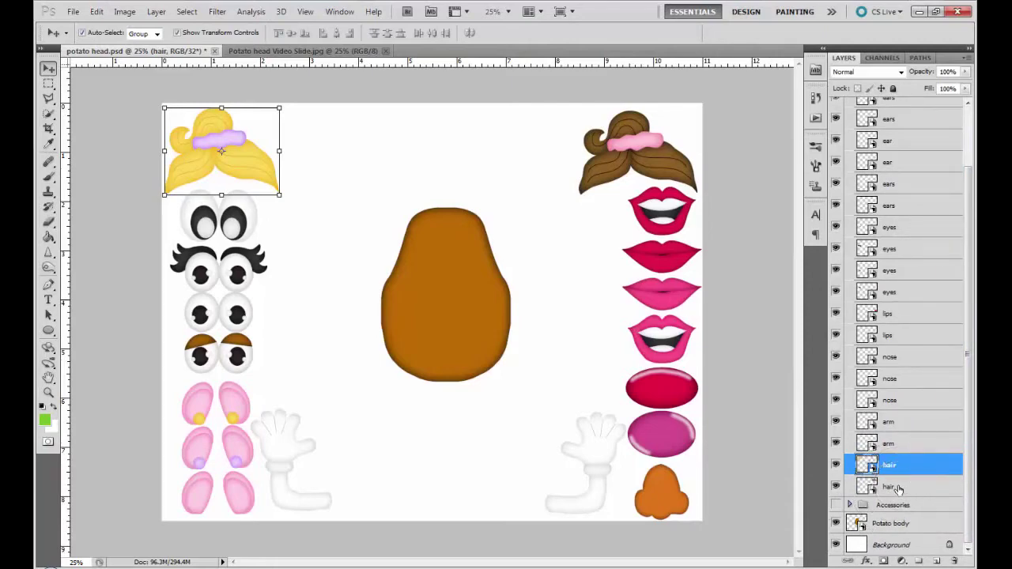
pyautogui.click(898, 489)
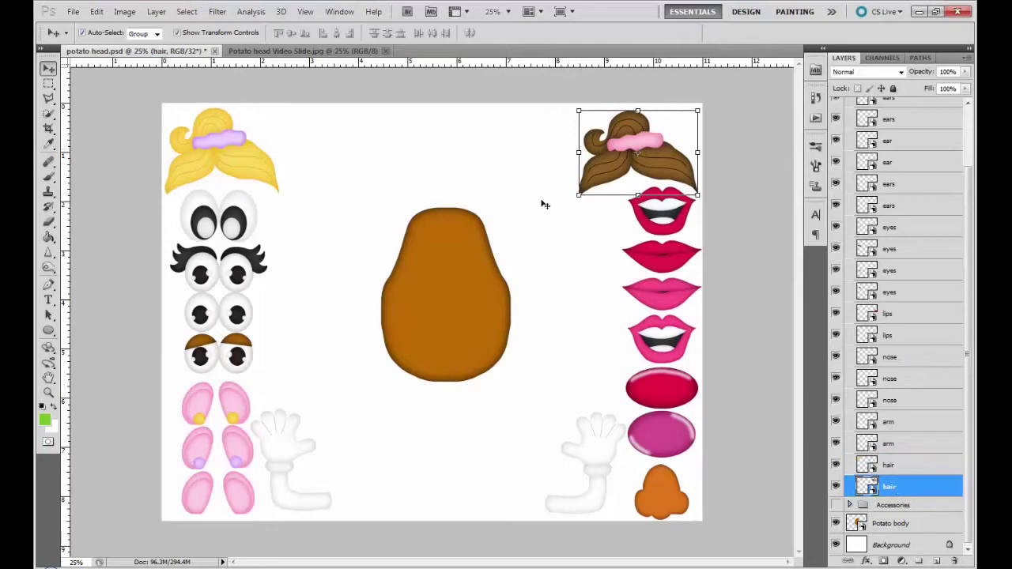
pyautogui.click(905, 490)
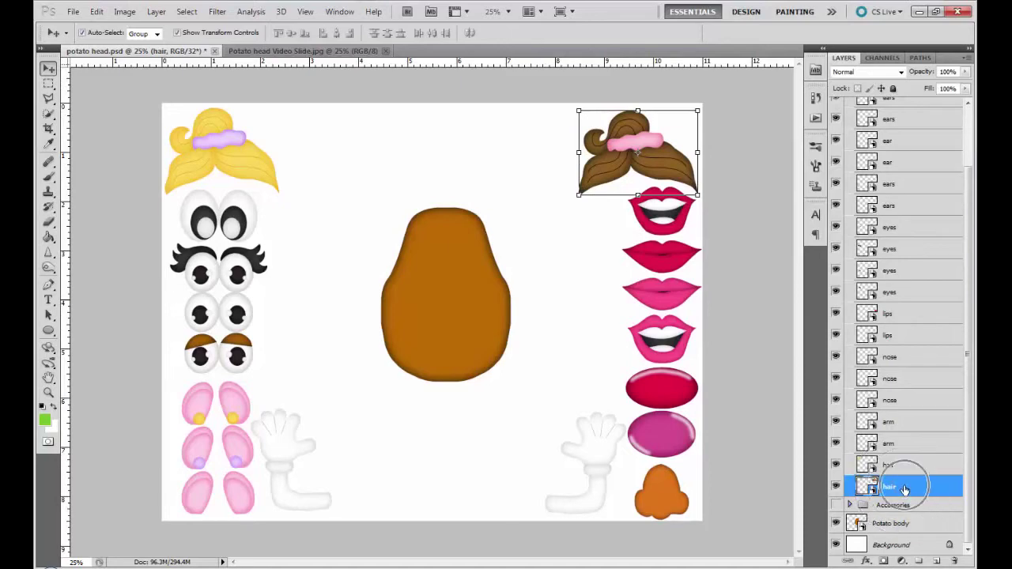
pyautogui.click(905, 489)
pyautogui.moveTo(896, 491)
pyautogui.mouseDown()
pyautogui.moveTo(893, 523)
pyautogui.moveTo(892, 492)
pyautogui.moveTo(892, 509)
pyautogui.mouseUp()
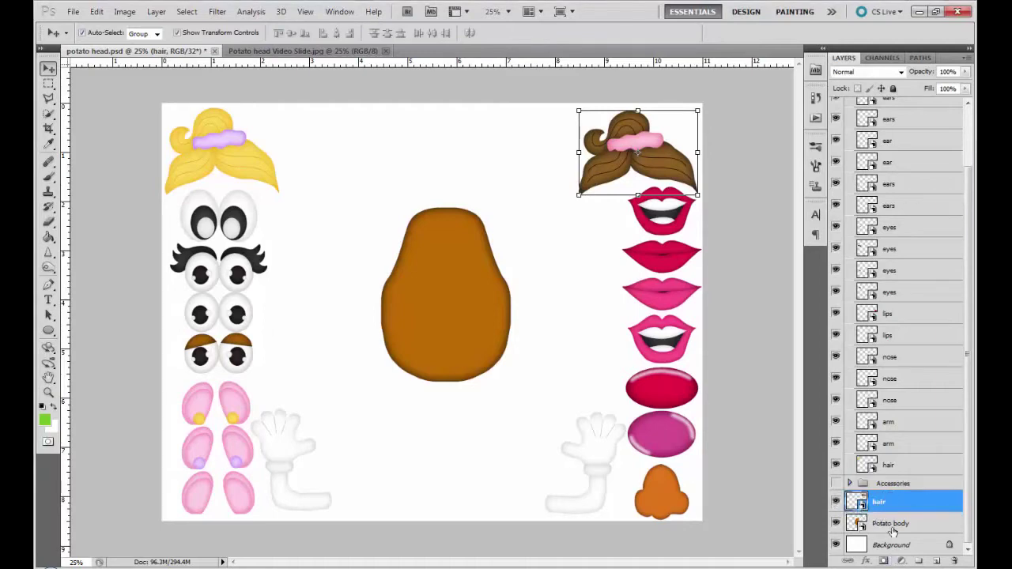
pyautogui.click(913, 527)
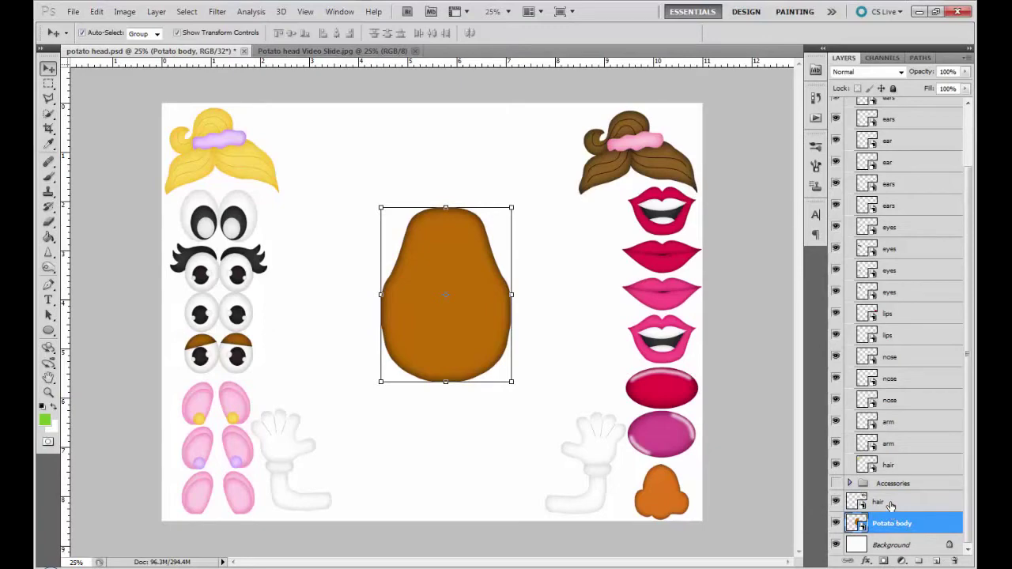
pyautogui.click(890, 504)
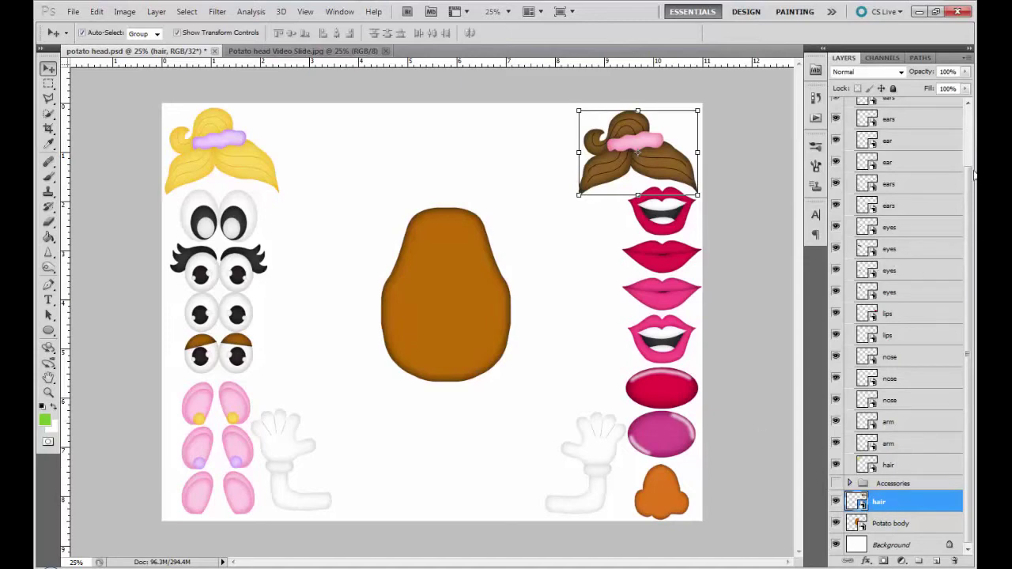
# Move the layer of the eyes with long lashes out of the body parts group to directly above Potato body
pyautogui.moveTo(975, 174); pyautogui.dragTo(975, 114)
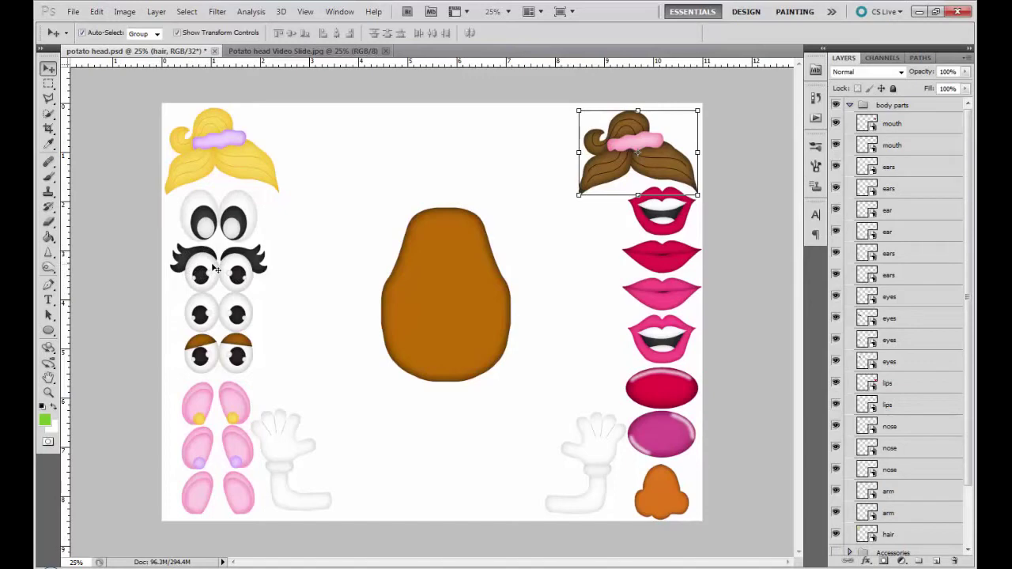
pyautogui.click(903, 299)
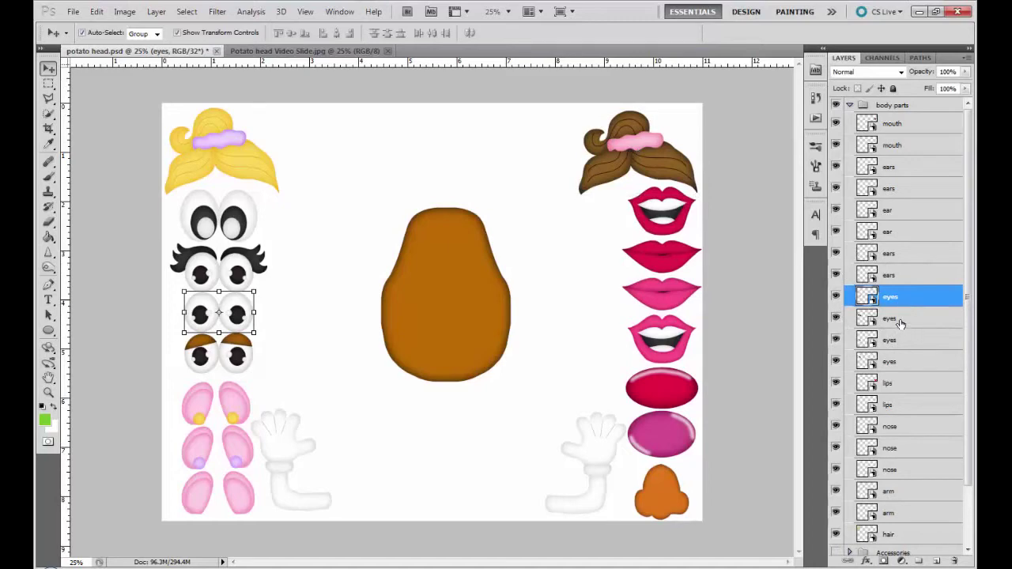
pyautogui.click(900, 321)
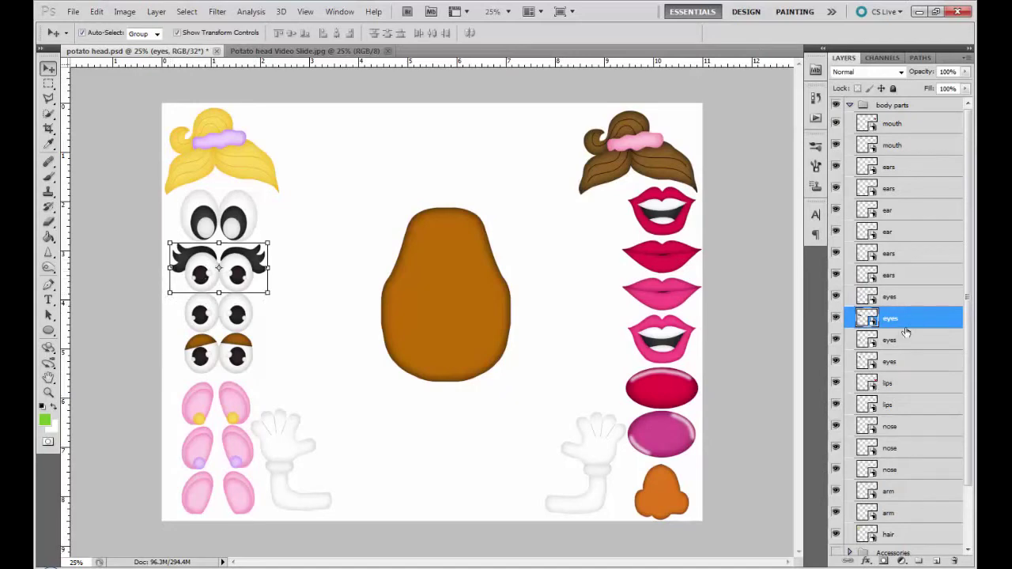
pyautogui.scroll(-2, 906, 332)
pyautogui.moveTo(903, 288); pyautogui.dragTo(891, 543)
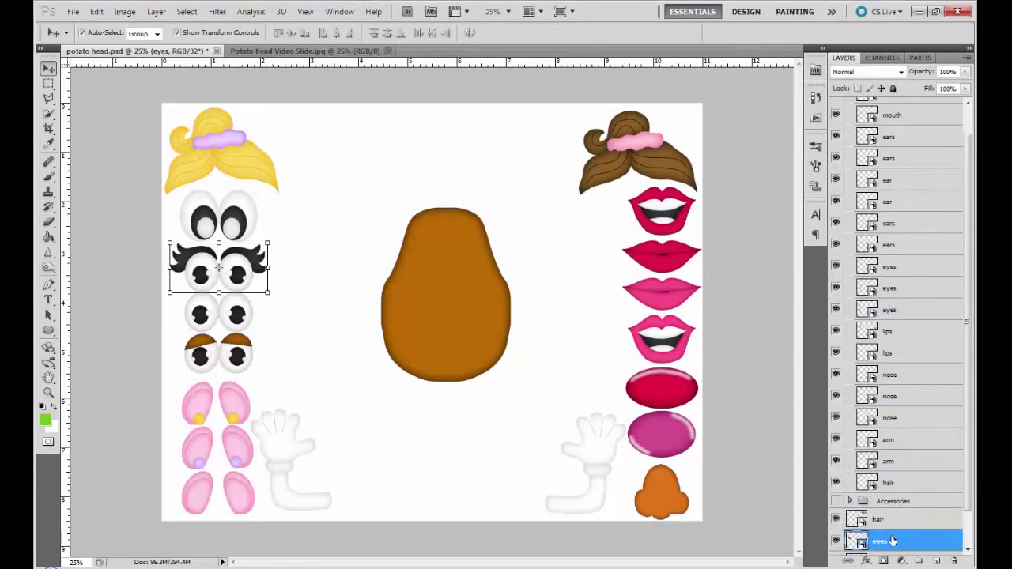
pyautogui.scroll(-3, 892, 528)
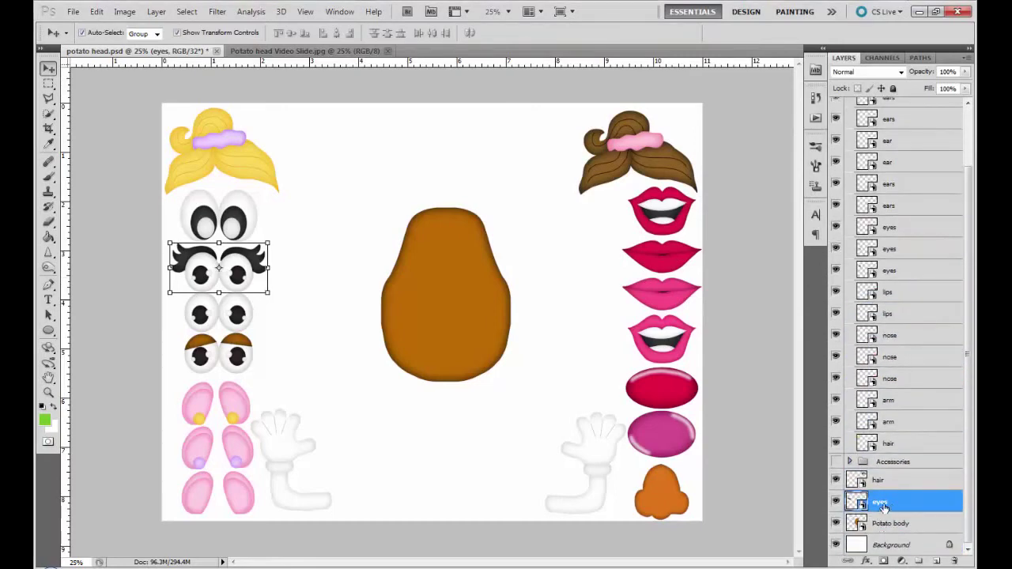
pyautogui.click(886, 524)
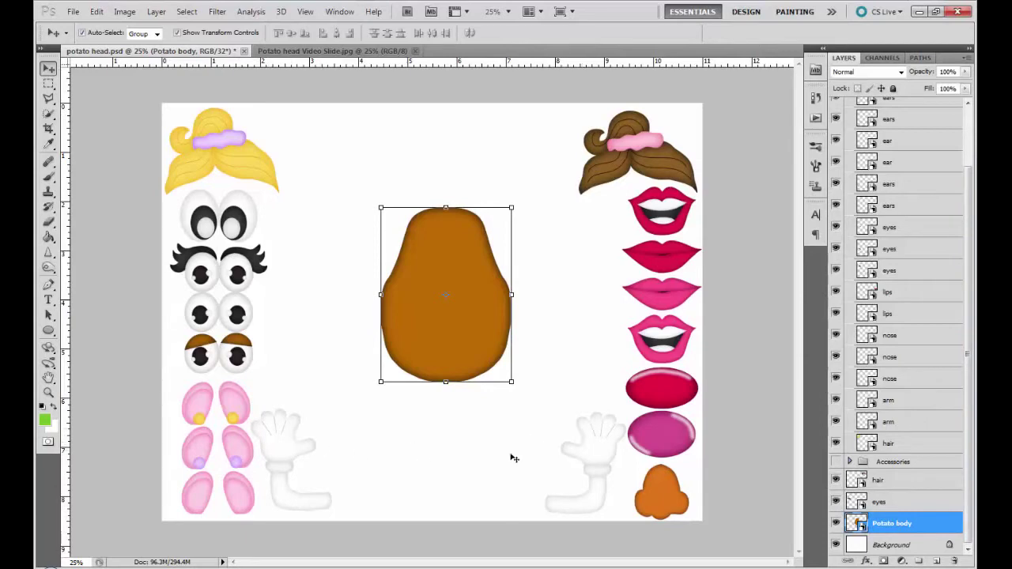
# Move both arm layers together out of the body parts group to between the eyes and Potato body layers
pyautogui.click(913, 424)
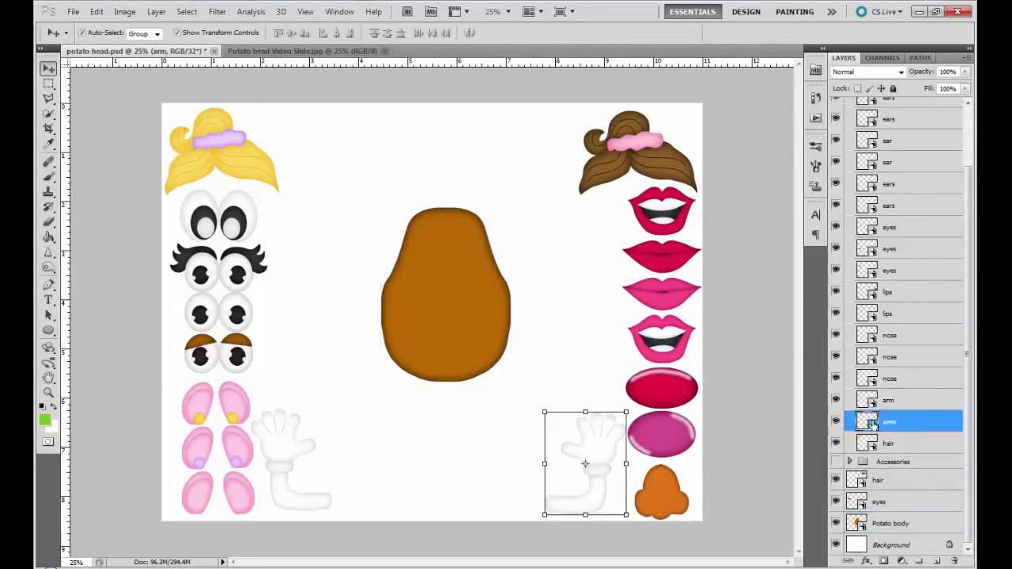
pyautogui.click(886, 424)
pyautogui.keyDown('shift'); pyautogui.click(900, 404); pyautogui.keyUp('shift')
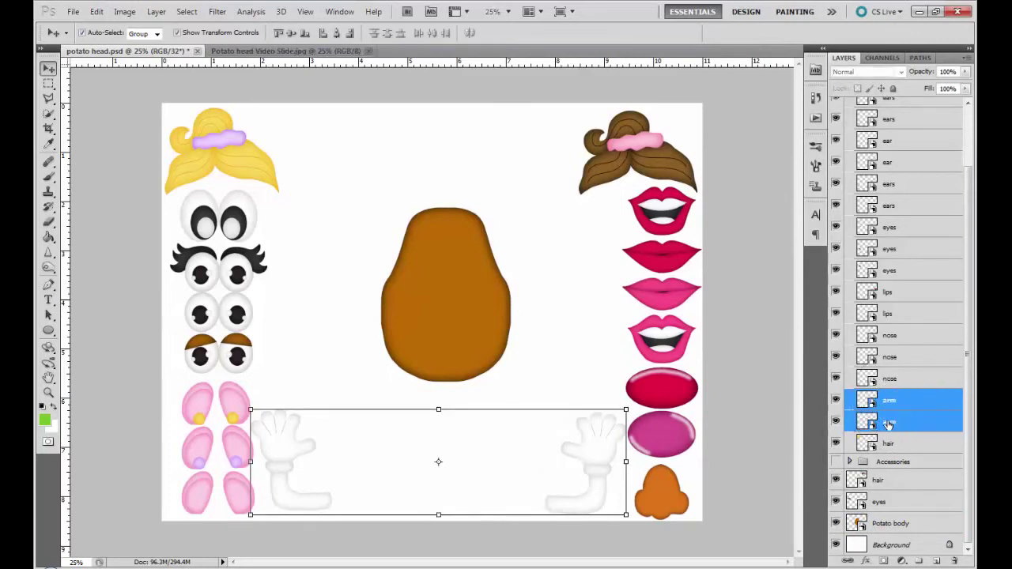
pyautogui.moveTo(891, 425); pyautogui.dragTo(900, 511)
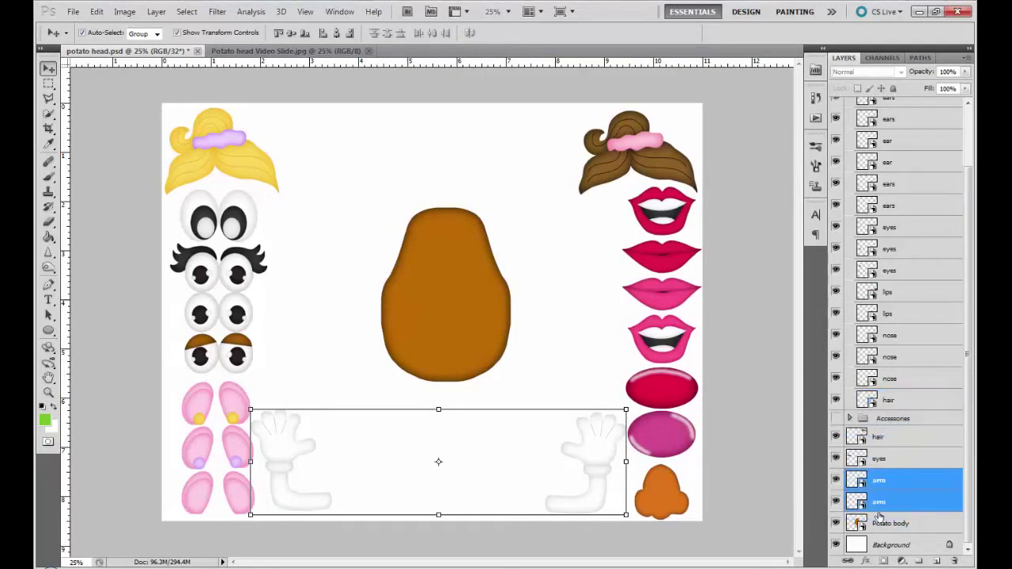
pyautogui.click(889, 523)
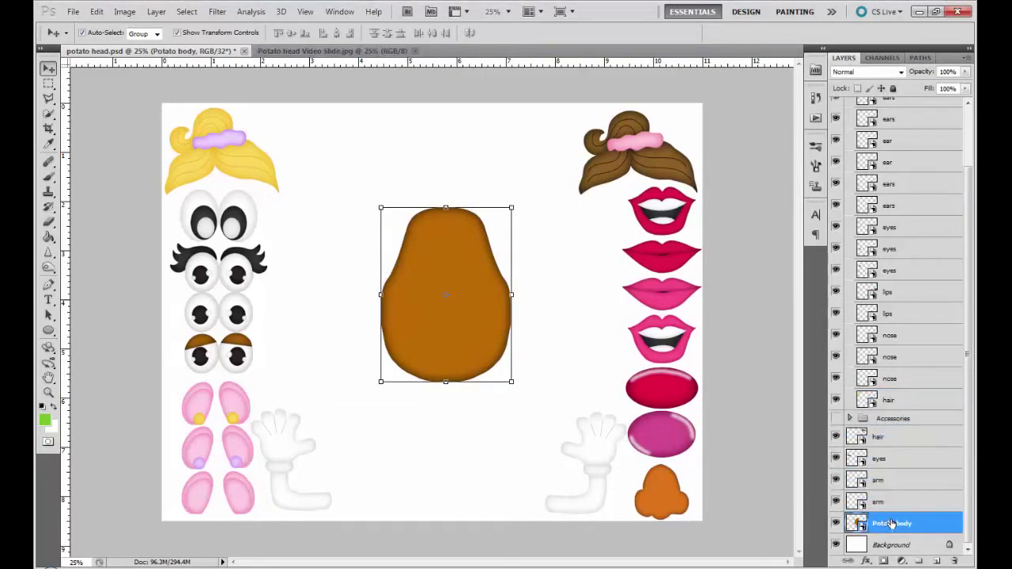
pyautogui.click(891, 503)
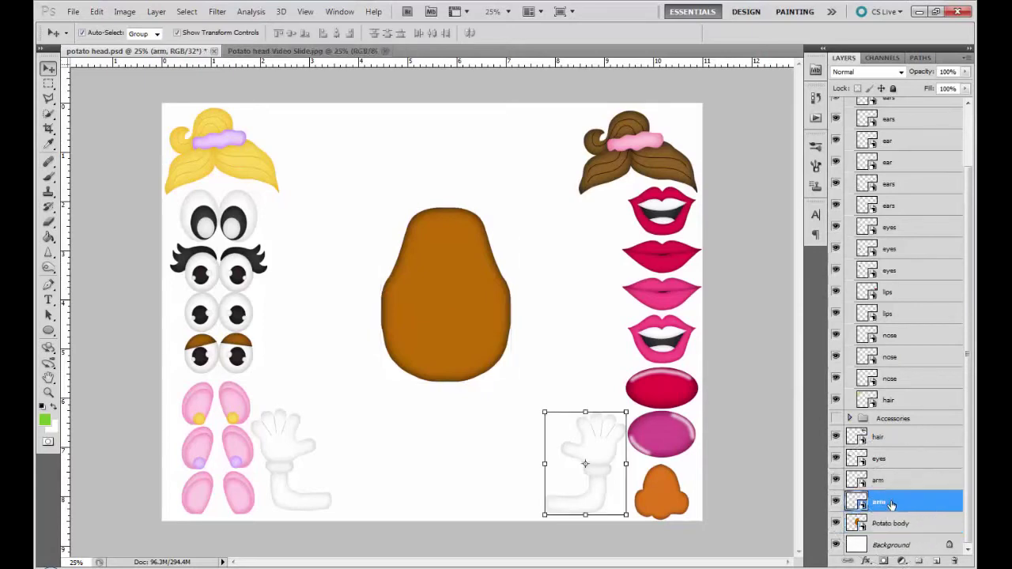
pyautogui.press('BackSpace')
pyautogui.click(881, 481)
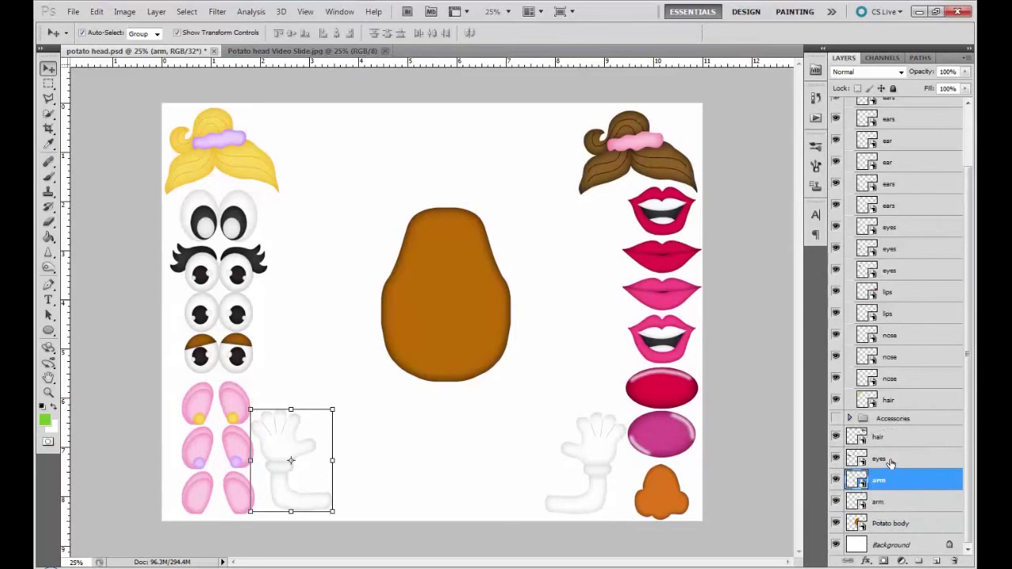
pyautogui.click(888, 461)
pyautogui.click(891, 440)
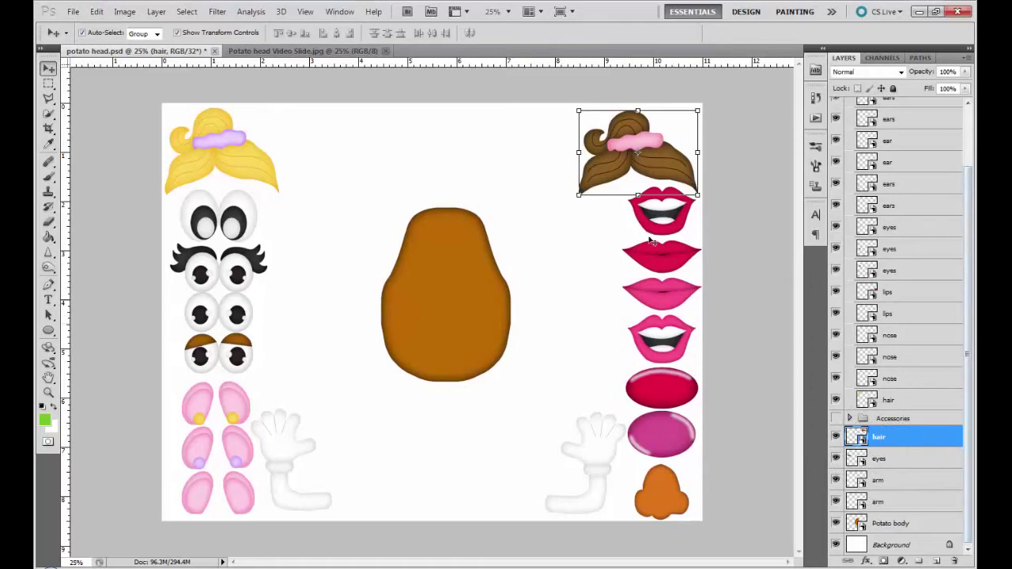
# Move the closed red lips layer out of the body parts group to directly above the Potato body layer
pyautogui.click(904, 314)
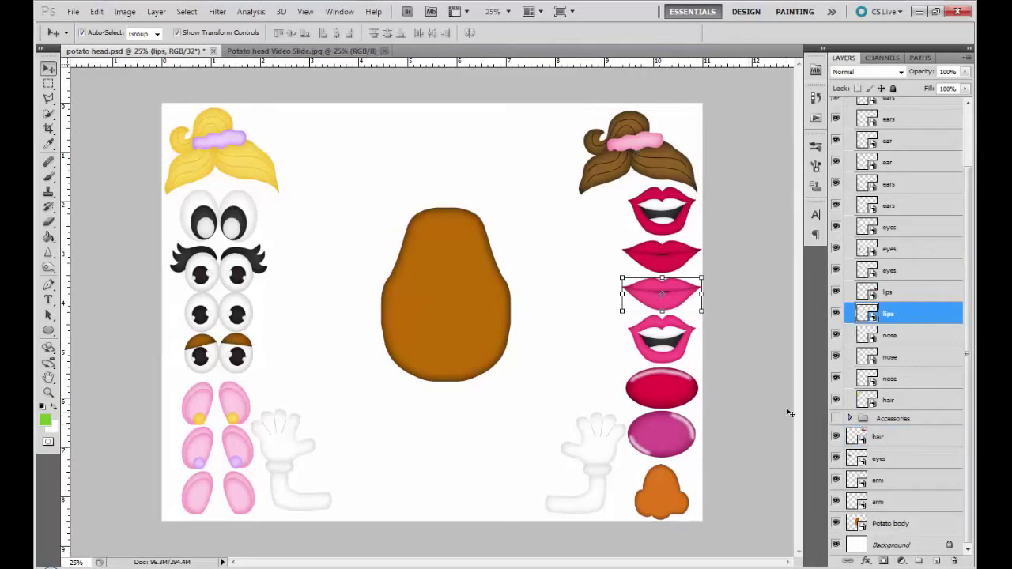
pyautogui.click(902, 293)
pyautogui.click(902, 294)
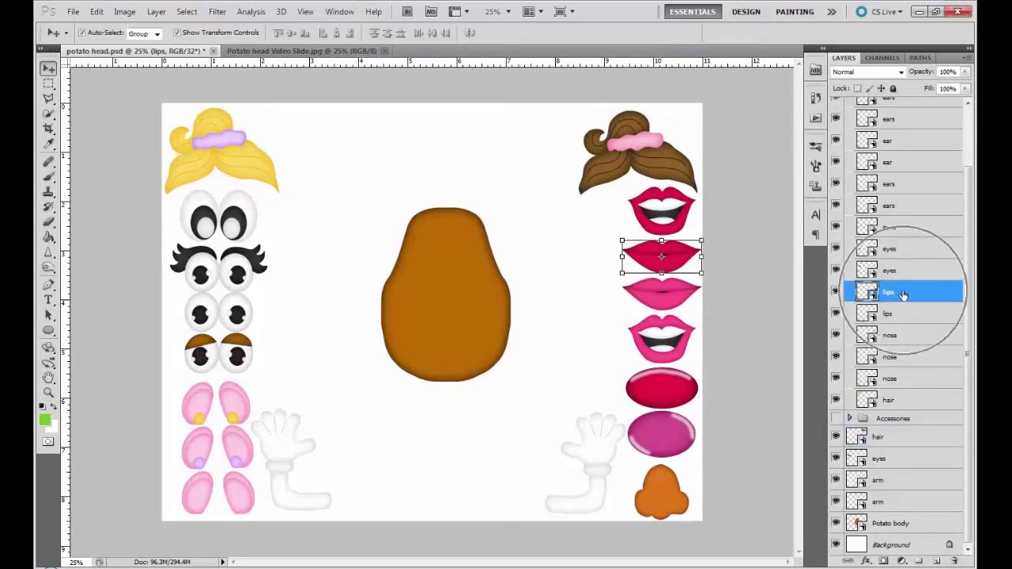
pyautogui.moveTo(902, 294); pyautogui.dragTo(894, 512)
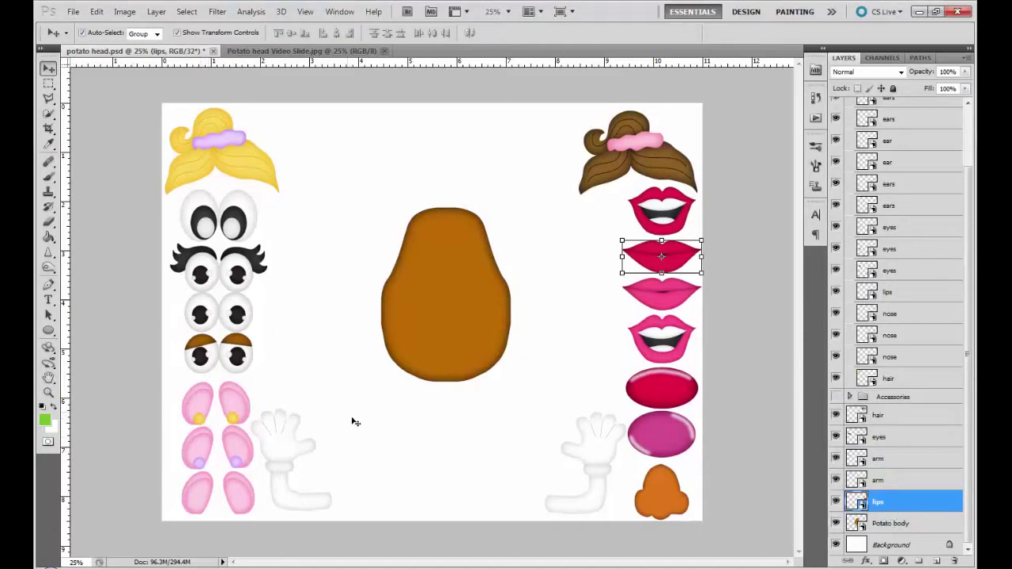
# Move the left ear layer with the yellow earring out of the body parts group to between the hair and eyes layers
pyautogui.click(898, 204)
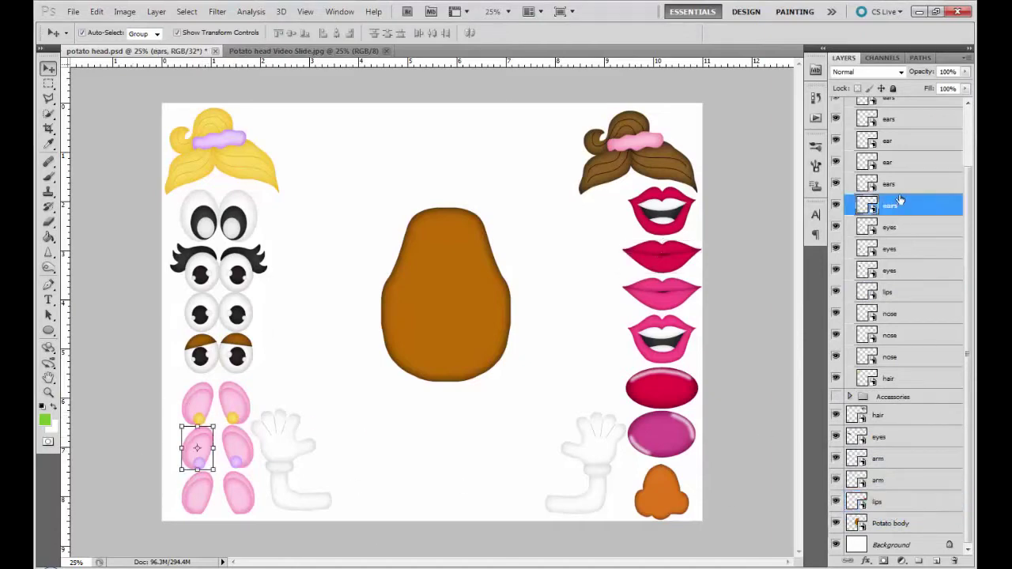
pyautogui.click(900, 186)
pyautogui.click(902, 163)
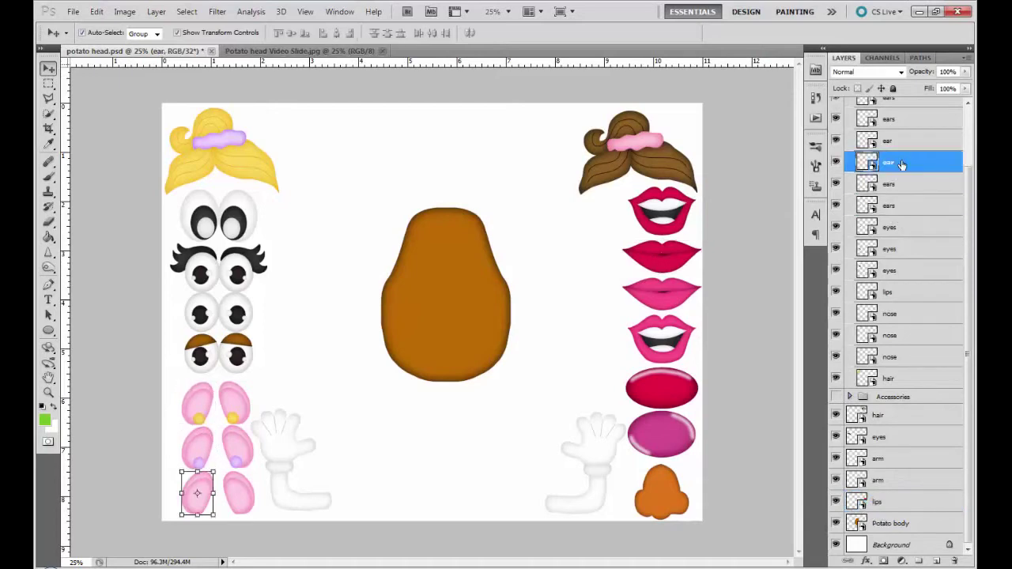
pyautogui.click(903, 189)
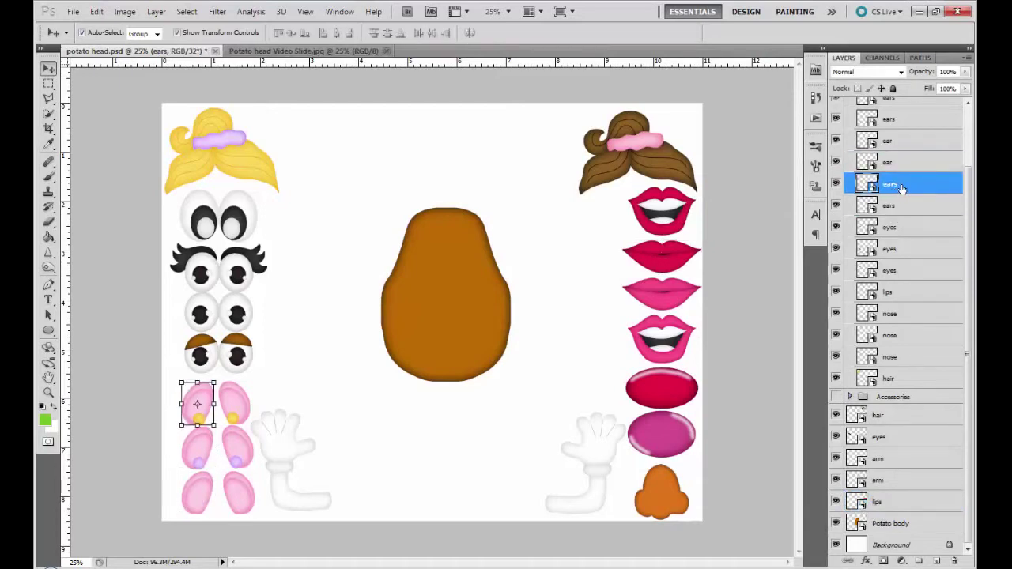
pyautogui.moveTo(903, 188); pyautogui.dragTo(896, 419)
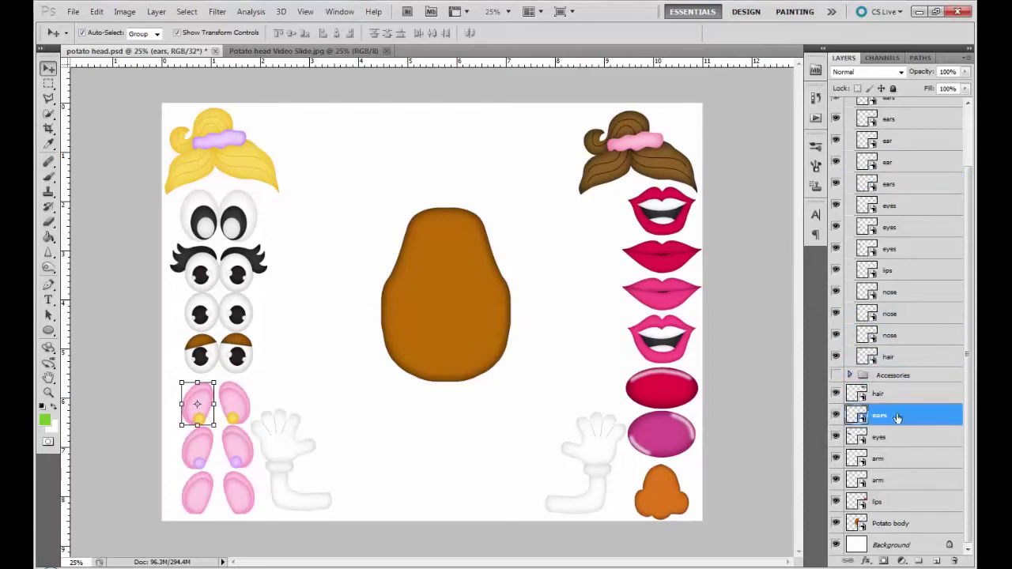
# Move the right ear layer with the yellow earring out of the body parts group to between the hair and left ear layers
pyautogui.click(890, 163)
pyautogui.click(891, 143)
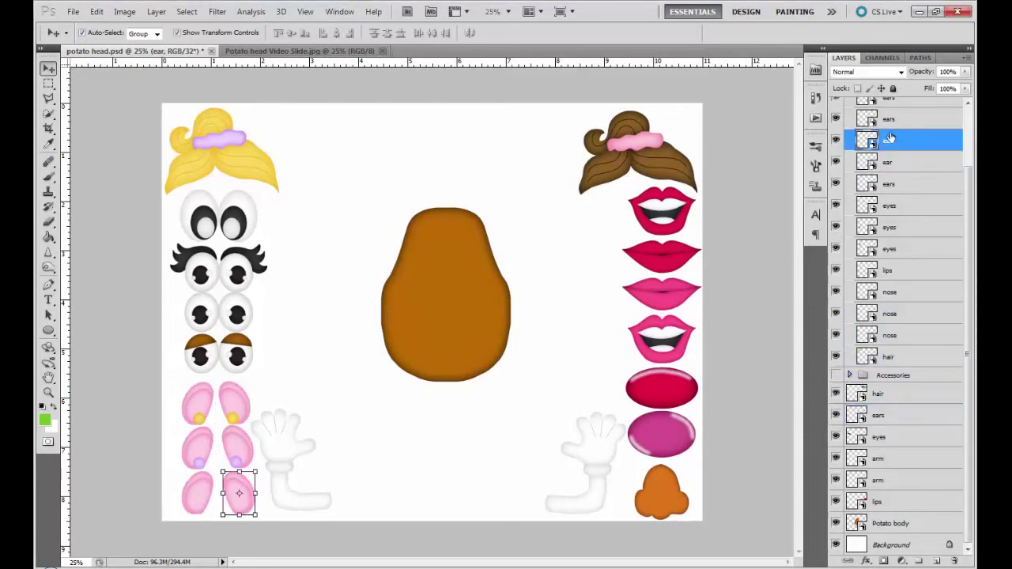
pyautogui.click(892, 125)
pyautogui.moveTo(900, 124); pyautogui.dragTo(898, 401)
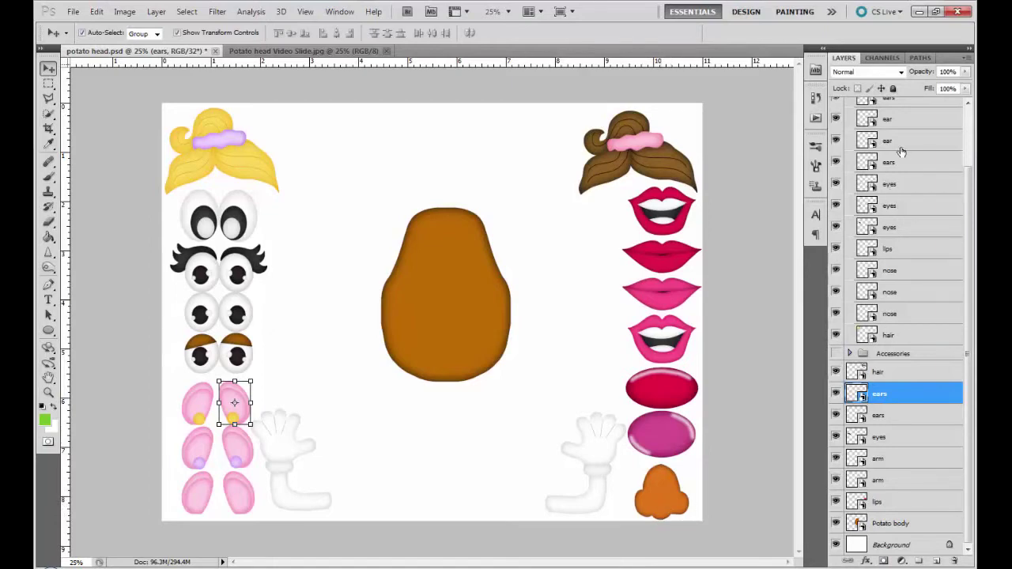
# Move the orange nose layer out of the body parts group to between the two ears layers
pyautogui.click(903, 294)
pyautogui.click(904, 274)
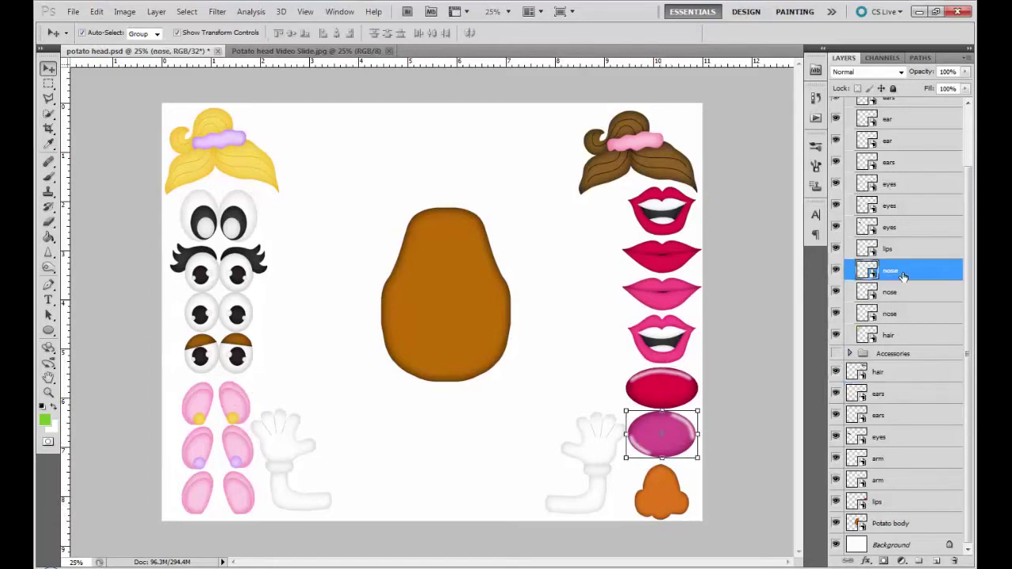
pyautogui.click(899, 315)
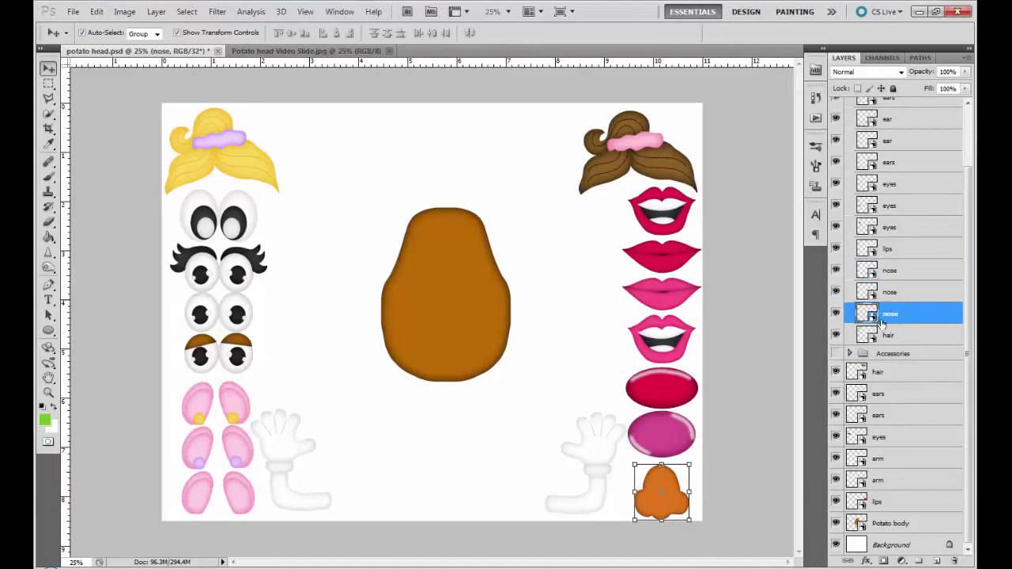
pyautogui.moveTo(899, 318); pyautogui.dragTo(898, 410)
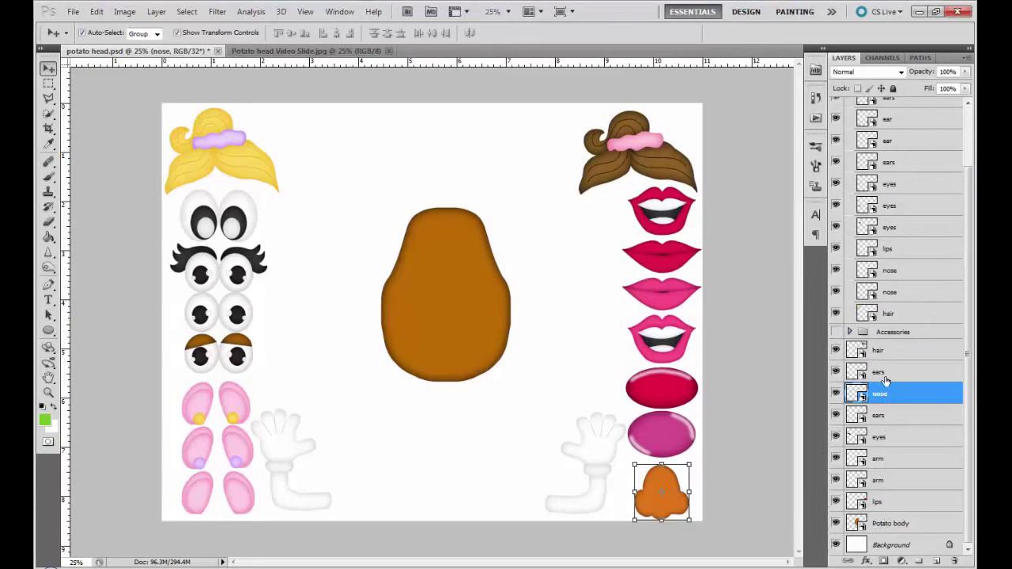
# Collapse and hide the body parts group, and select the right arm on the canvas
pyautogui.scroll(3, 886, 378)
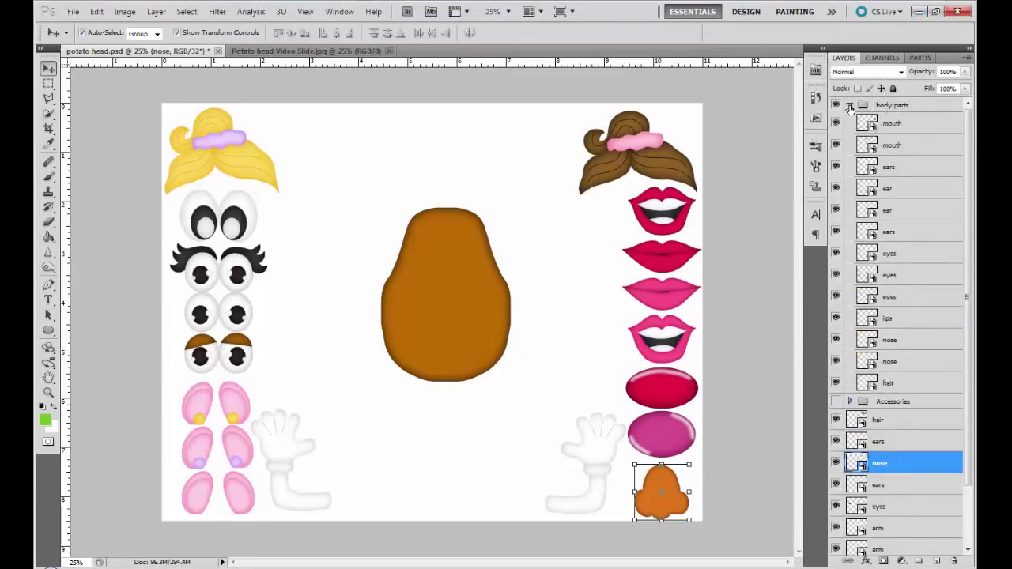
pyautogui.click(849, 105)
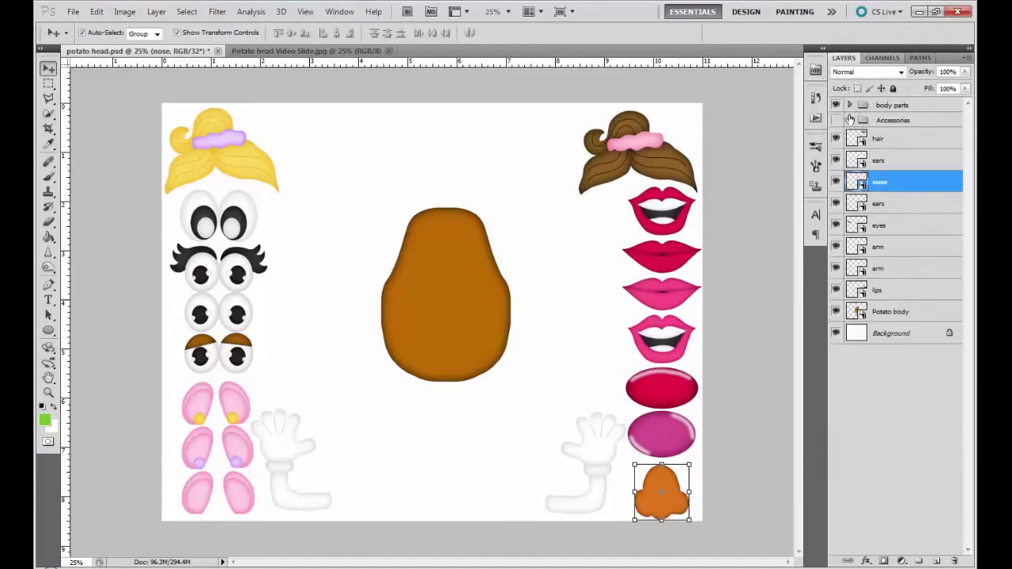
pyautogui.click(836, 106)
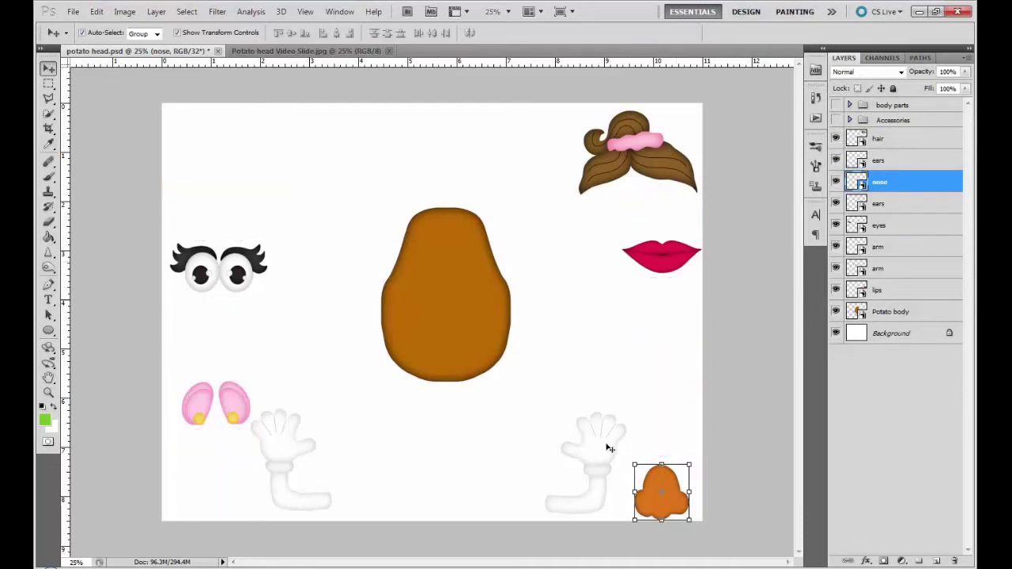
pyautogui.click(581, 501)
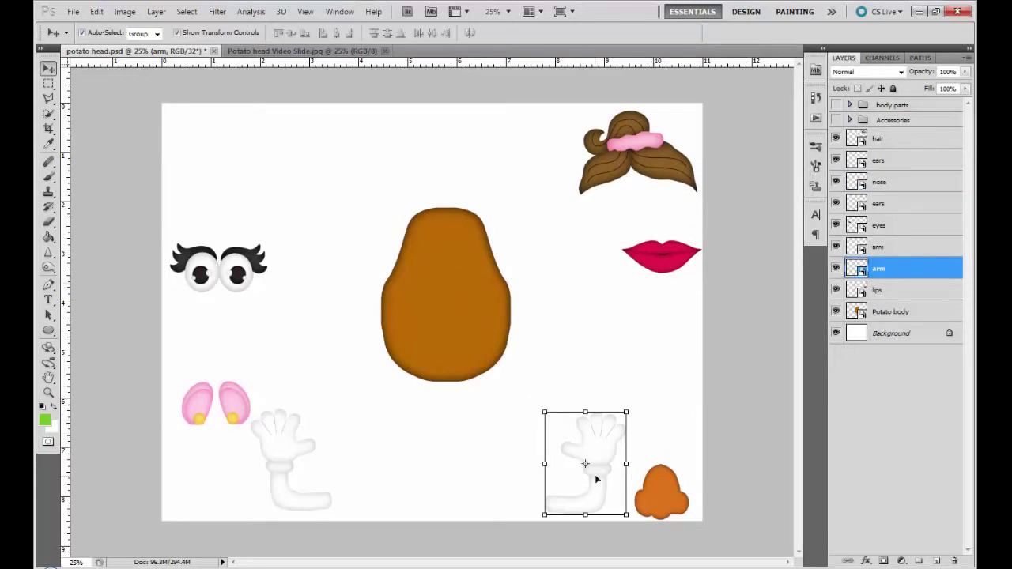
# Show the Accessories group to look over its items, and hide it again
pyautogui.click(836, 121)
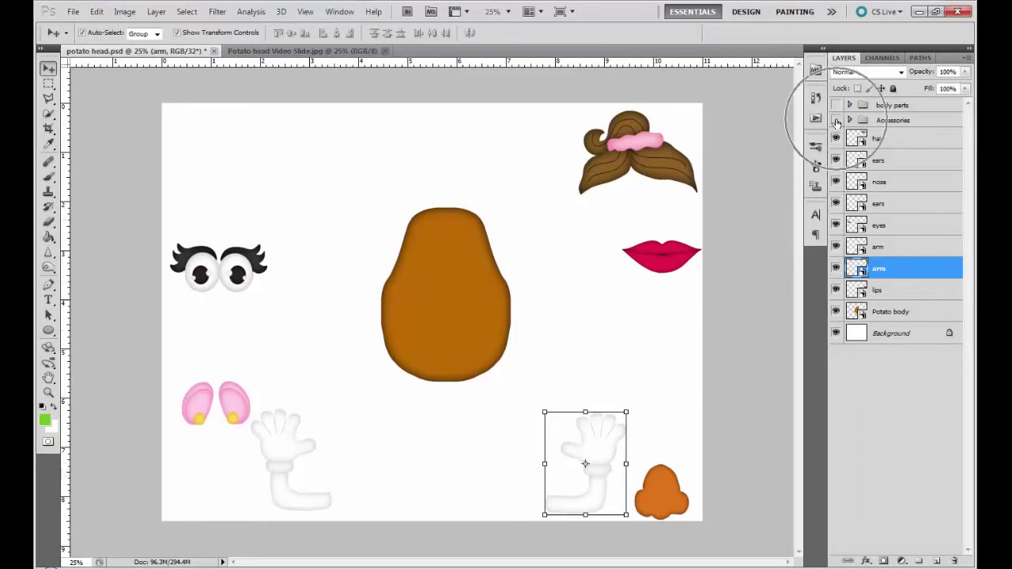
pyautogui.click(835, 121)
pyautogui.click(835, 120)
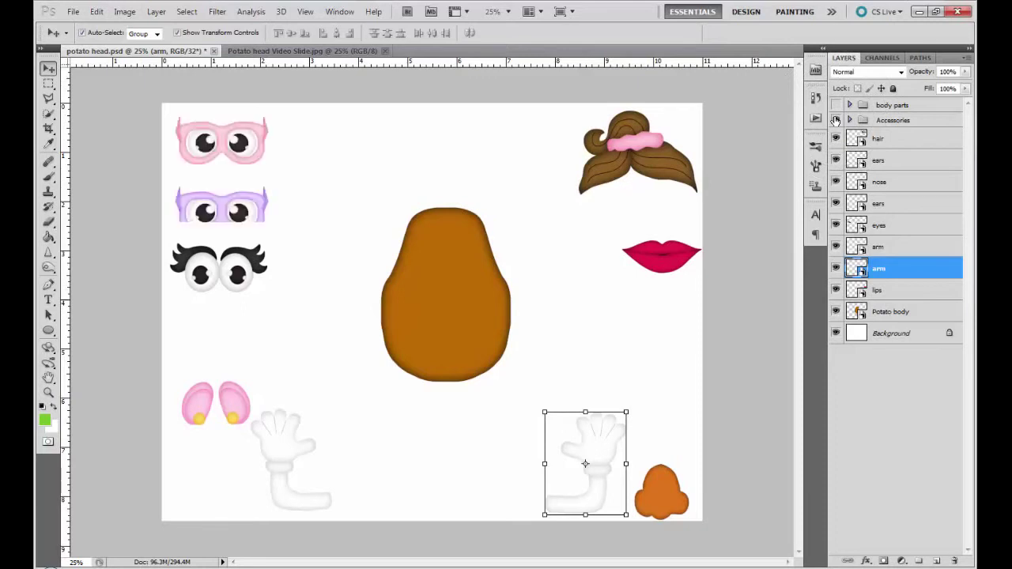
pyautogui.click(836, 121)
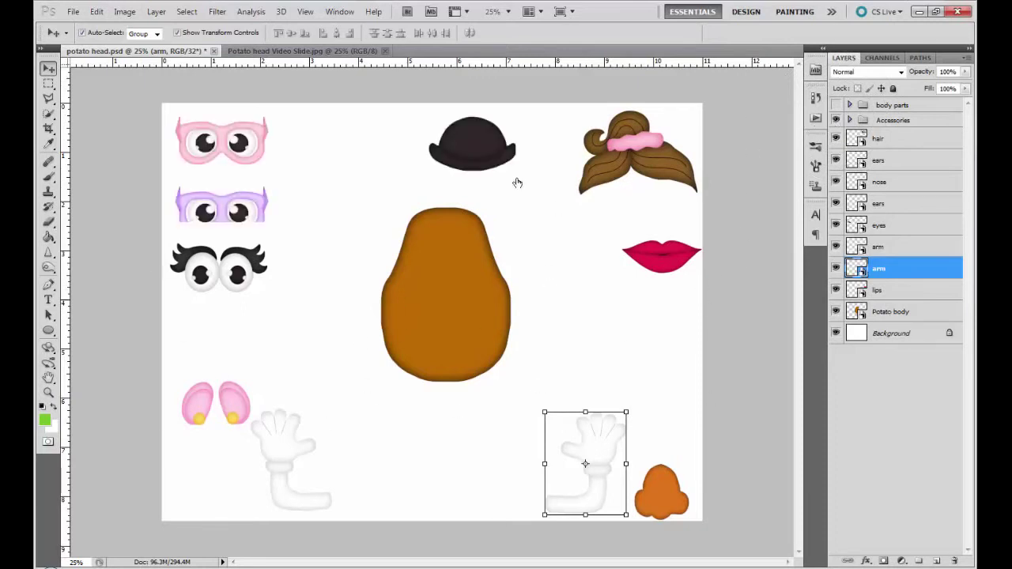
pyautogui.click(836, 120)
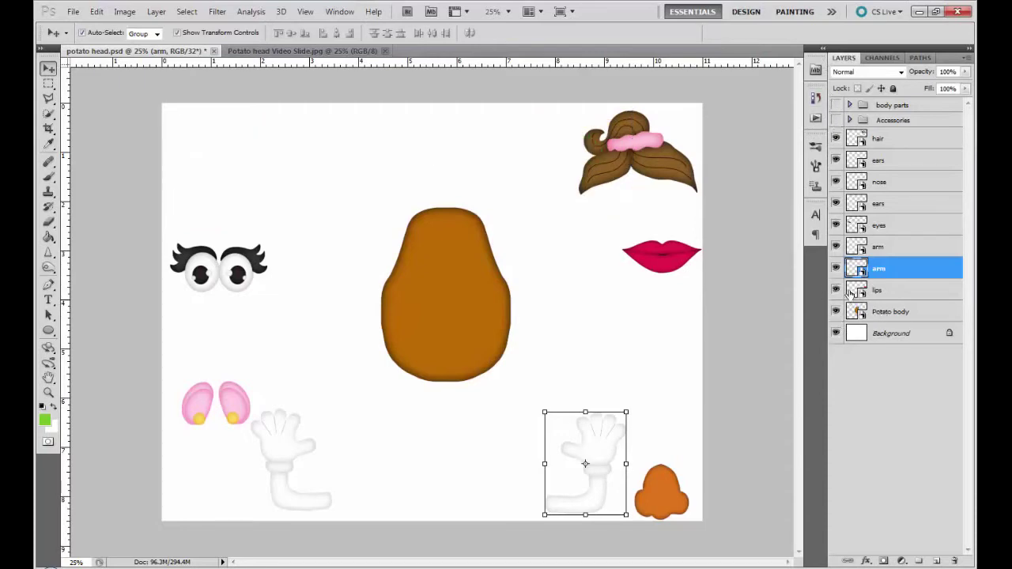
# Hide the hair, nose, eyes and lips layers, both ears layers and both arm layers, keeping Potato body and Background shown
pyautogui.click(835, 139)
pyautogui.click(836, 161)
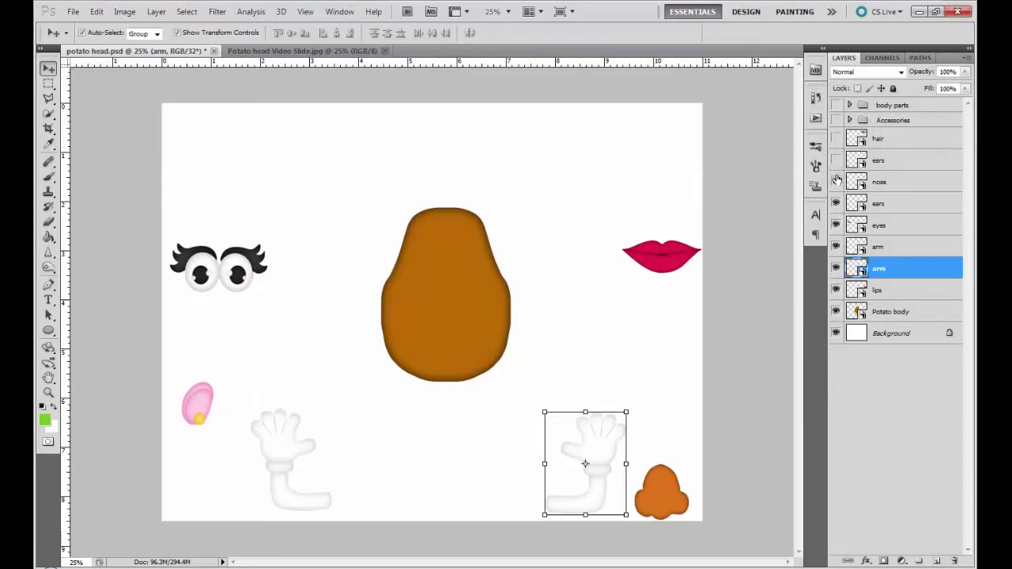
pyautogui.click(836, 181)
pyautogui.click(836, 204)
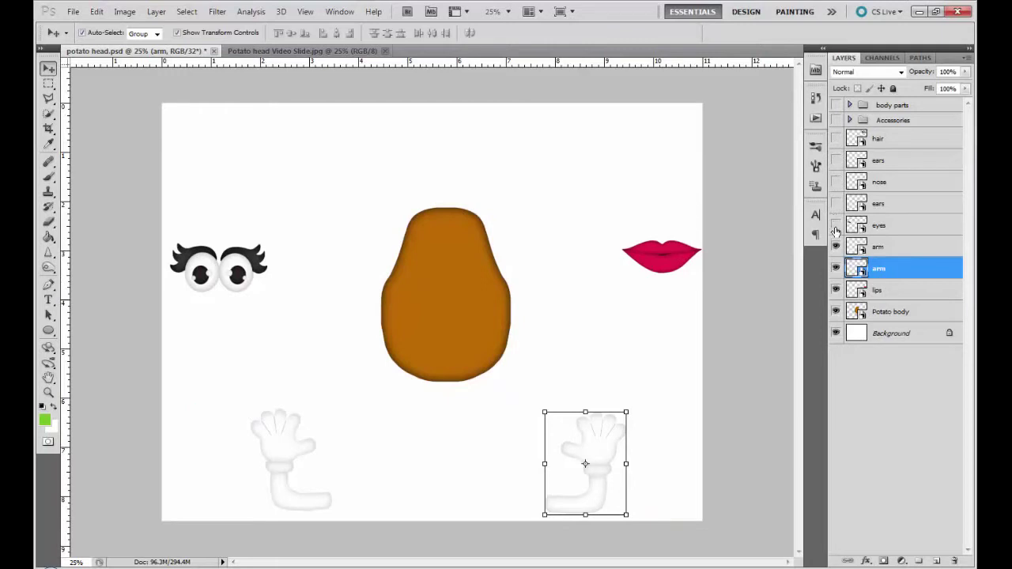
pyautogui.click(836, 225)
pyautogui.click(836, 247)
pyautogui.click(836, 269)
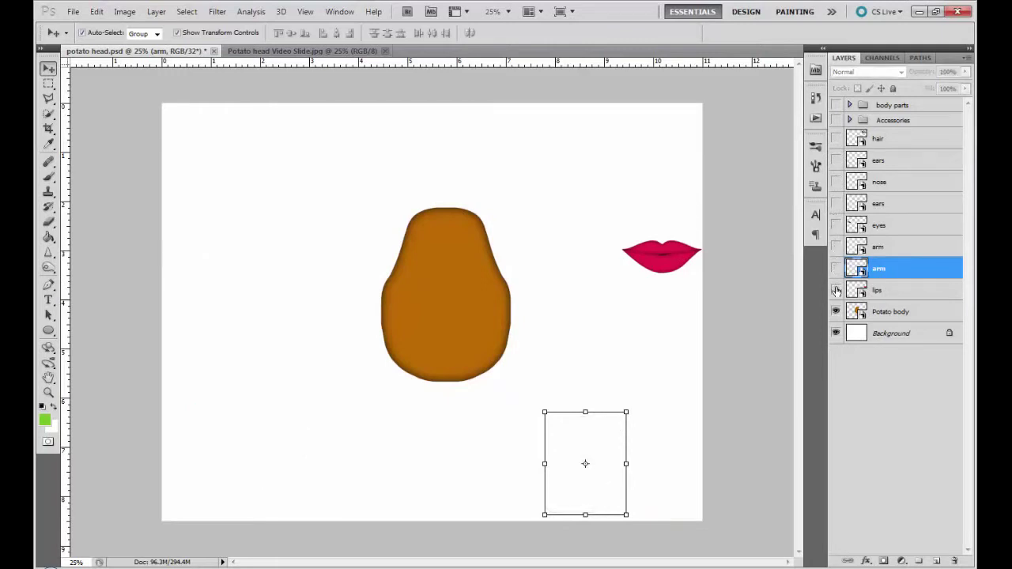
pyautogui.click(836, 290)
# Show and expand the Accessories group, and move its green shoes layer out to between the lips and Potato body layers
pyautogui.click(836, 120)
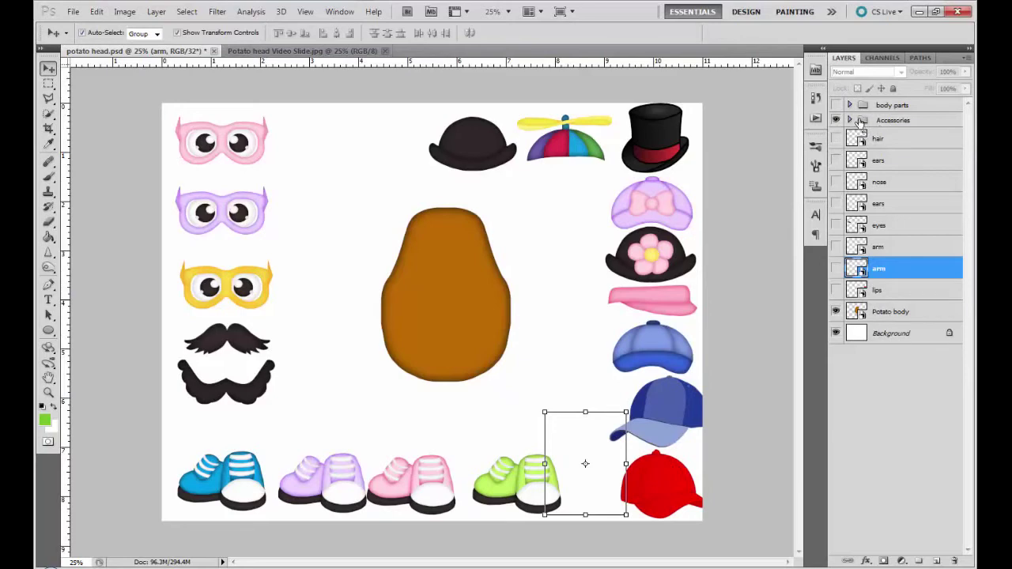
pyautogui.click(850, 121)
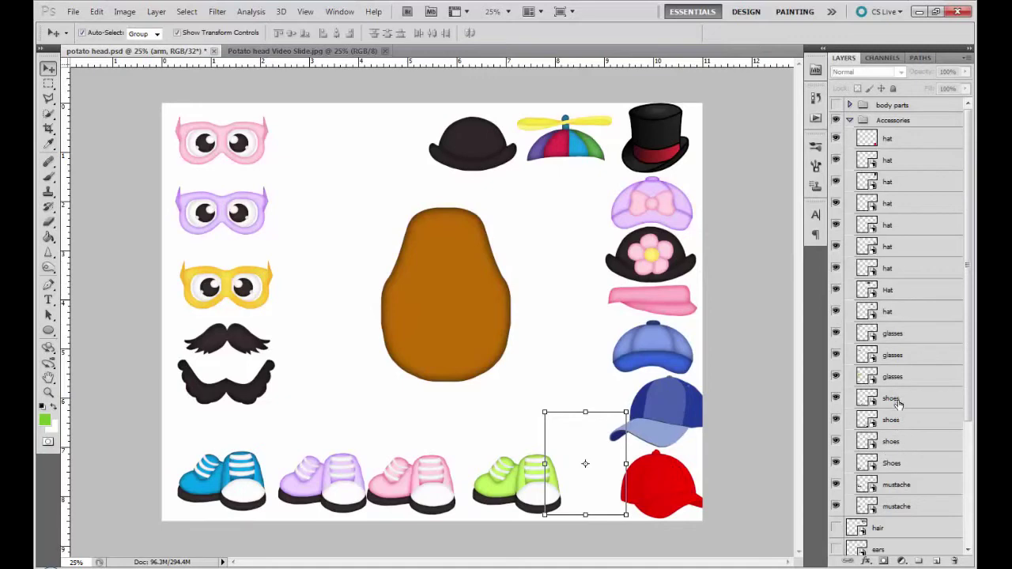
pyautogui.click(894, 435)
pyautogui.click(893, 463)
pyautogui.click(893, 441)
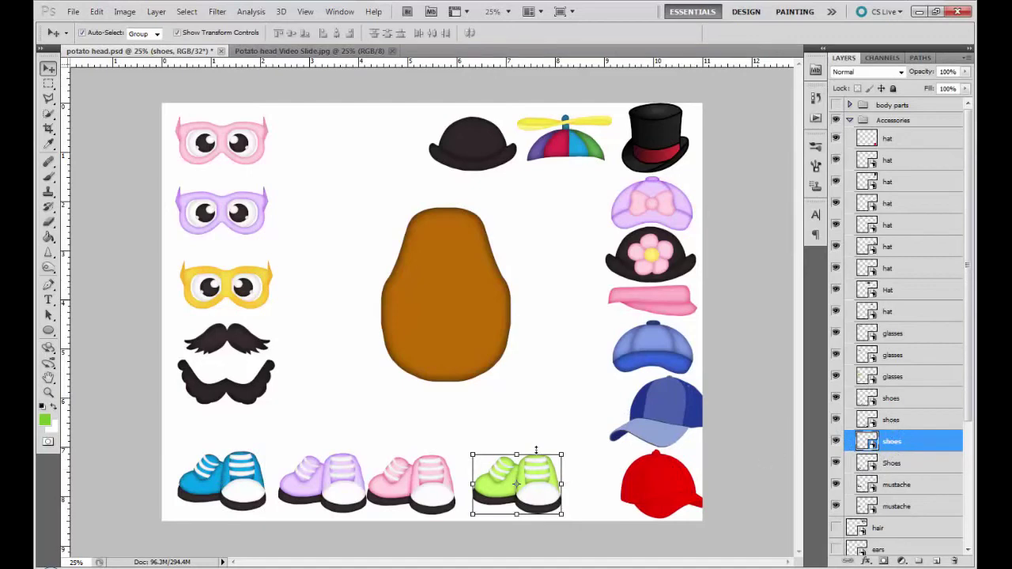
pyautogui.moveTo(890, 442); pyautogui.dragTo(892, 515)
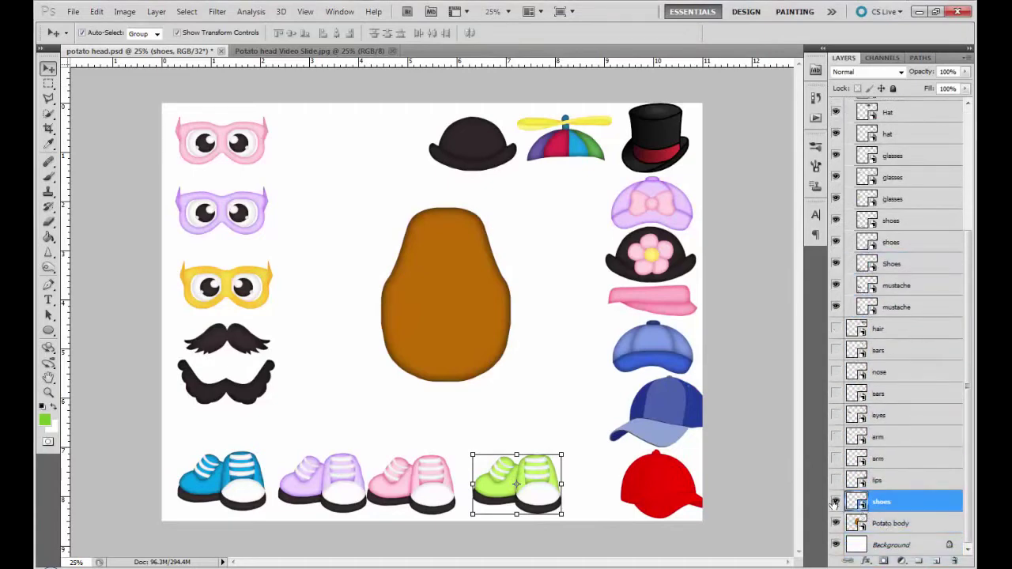
# Collapse and hide the Accessories group
pyautogui.scroll(2, 854, 364)
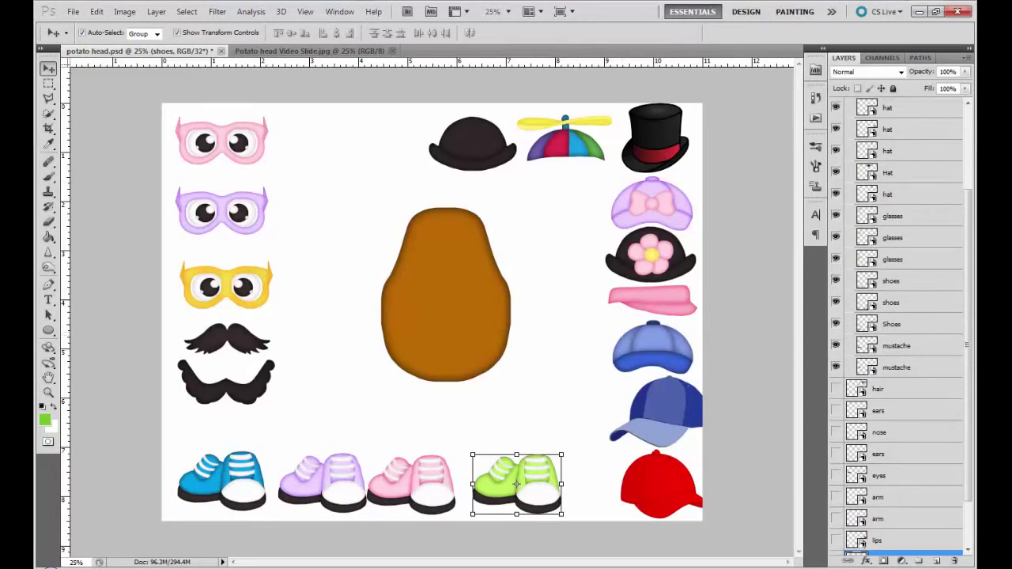
pyautogui.scroll(2, 951, 261)
pyautogui.scroll(2, 950, 261)
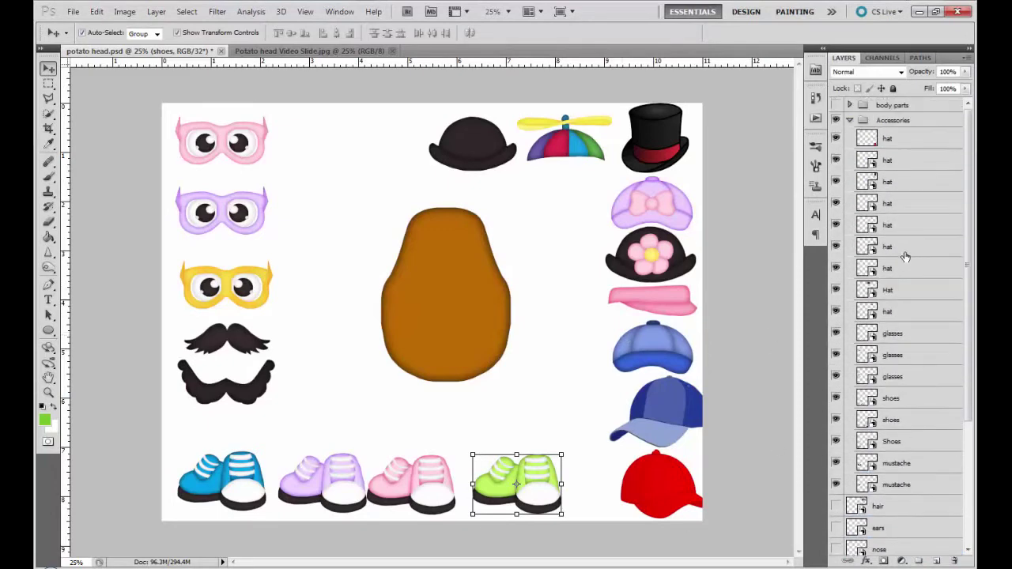
pyautogui.click(850, 120)
pyautogui.click(838, 120)
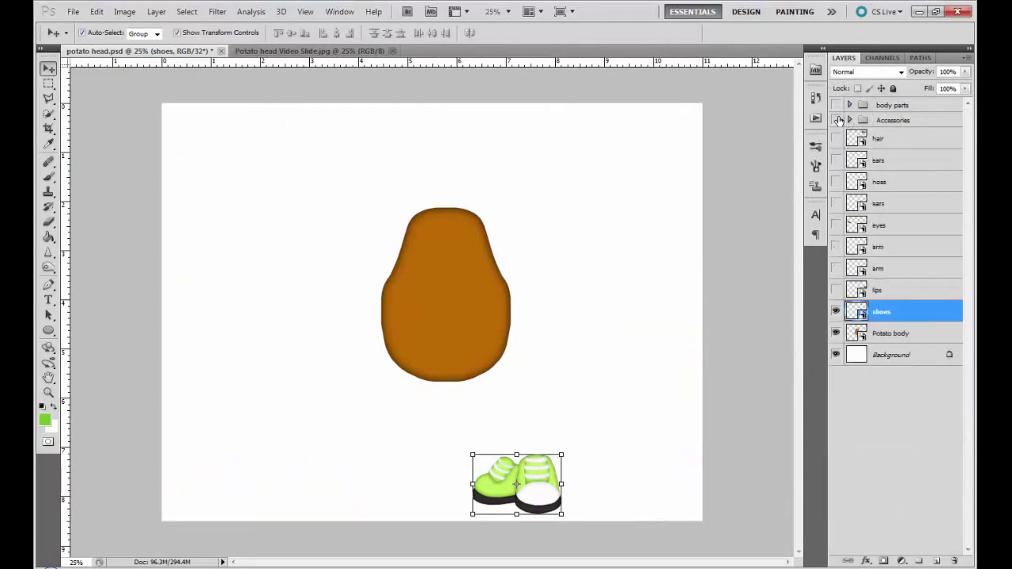
# Show the lips, eyes, nose and hair layers, both arm layers and both ears layers again
pyautogui.click(837, 289)
pyautogui.click(837, 290)
pyautogui.click(836, 268)
pyautogui.click(837, 247)
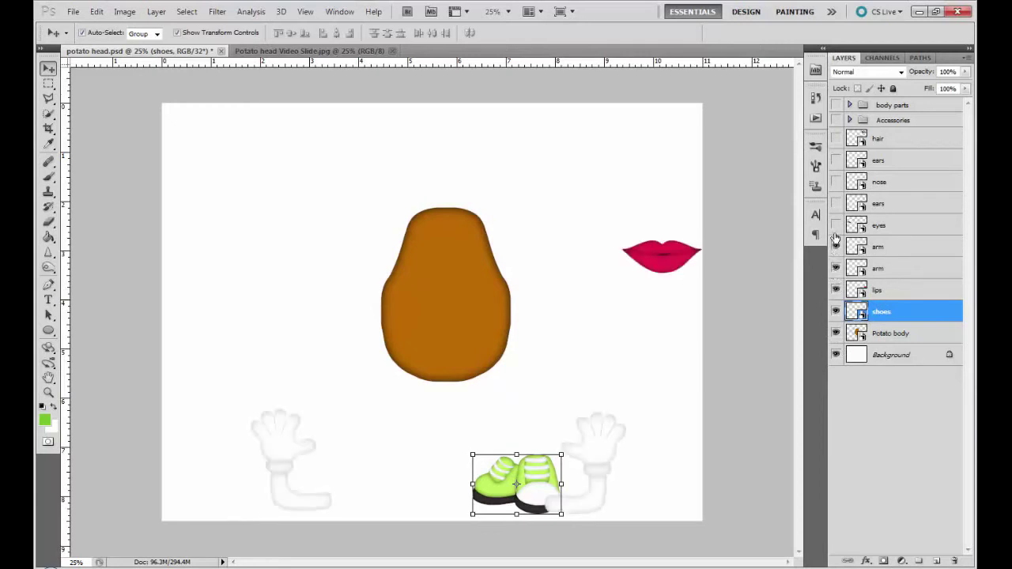
pyautogui.click(836, 226)
pyautogui.click(837, 204)
pyautogui.click(836, 182)
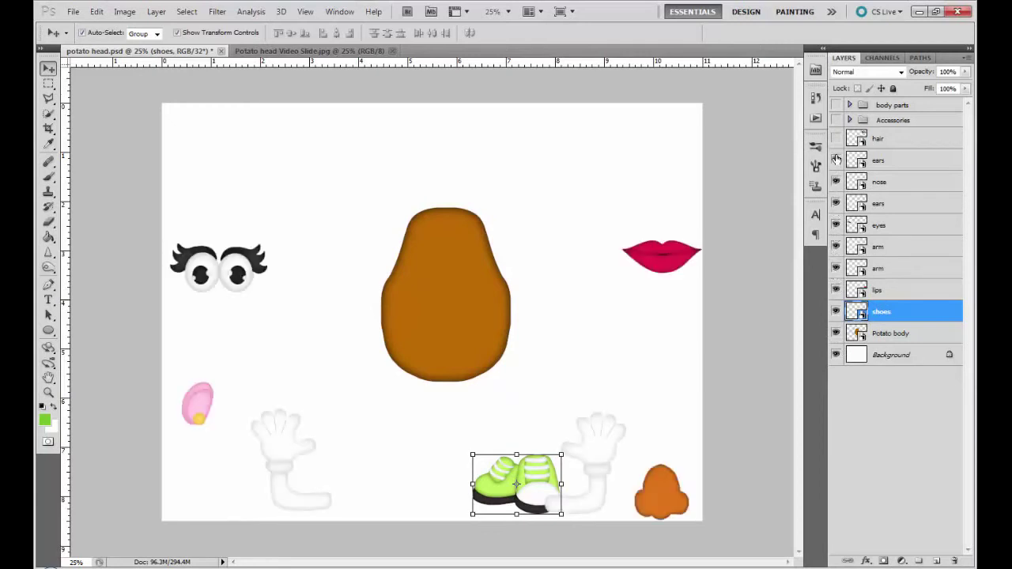
pyautogui.click(837, 161)
pyautogui.click(837, 139)
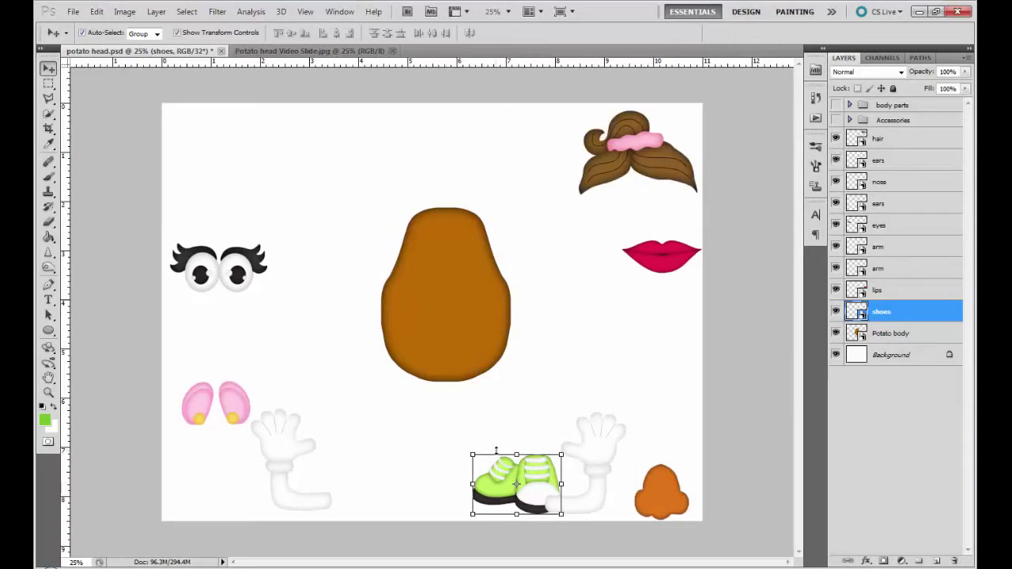
# Move the brown hair with the pink band onto the top of the potato body, centred on the head
pyautogui.click(605, 174)
pyautogui.moveTo(658, 172); pyautogui.dragTo(634, 172)
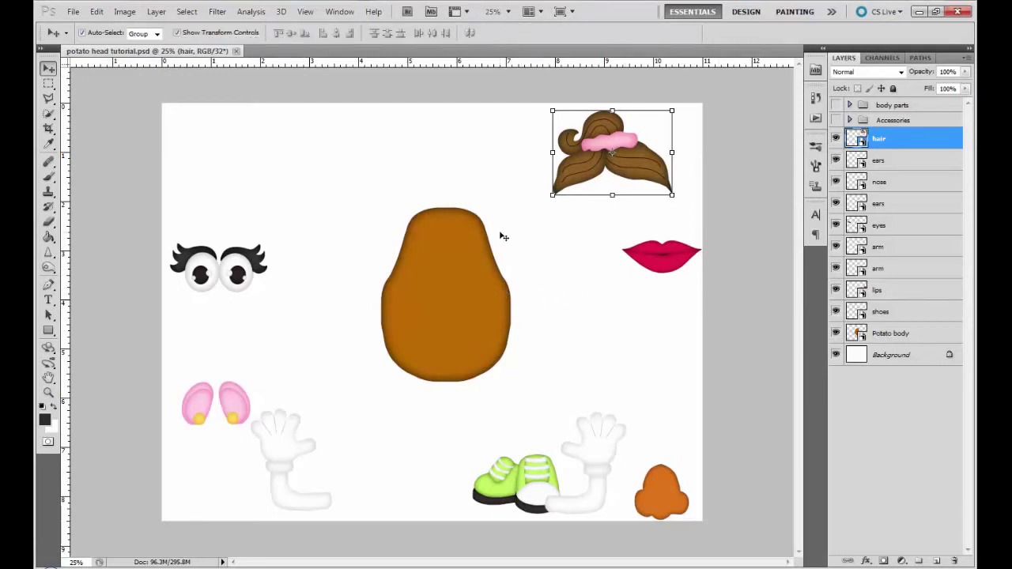
pyautogui.moveTo(631, 163); pyautogui.dragTo(470, 208)
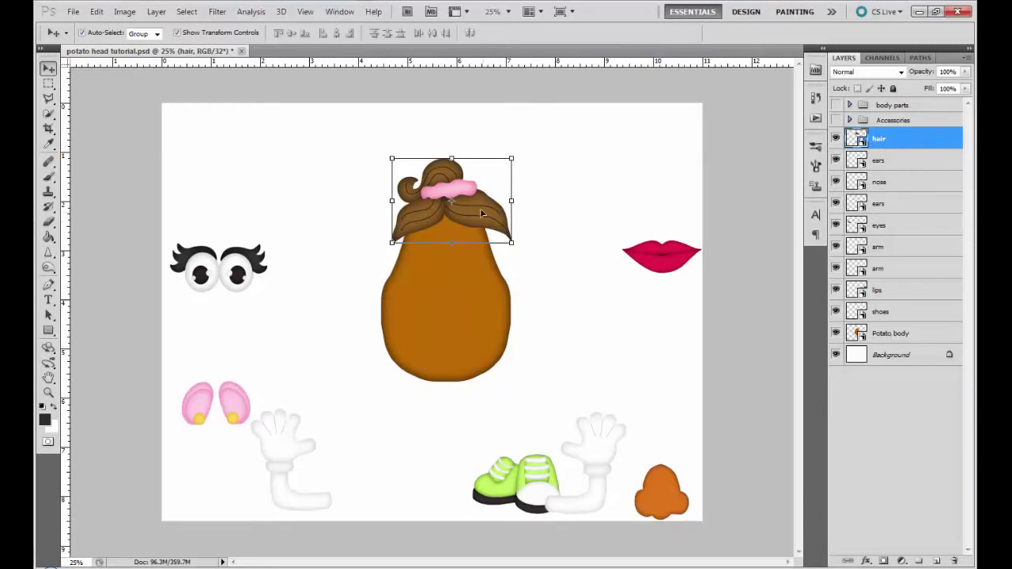
pyautogui.moveTo(480, 208)
pyautogui.mouseDown()
pyautogui.moveTo(462, 211)
pyautogui.moveTo(470, 213)
pyautogui.mouseUp()
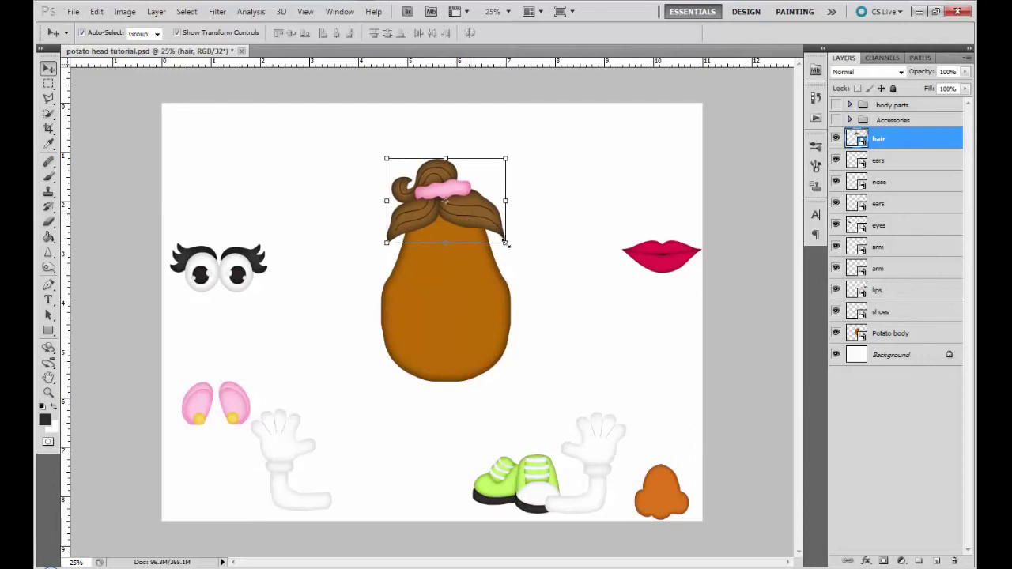
# Try scaling the hair down proportionally to about 86%, cancel the transform, and deselect the hair
pyautogui.moveTo(507, 244); pyautogui.dragTo(467, 229)
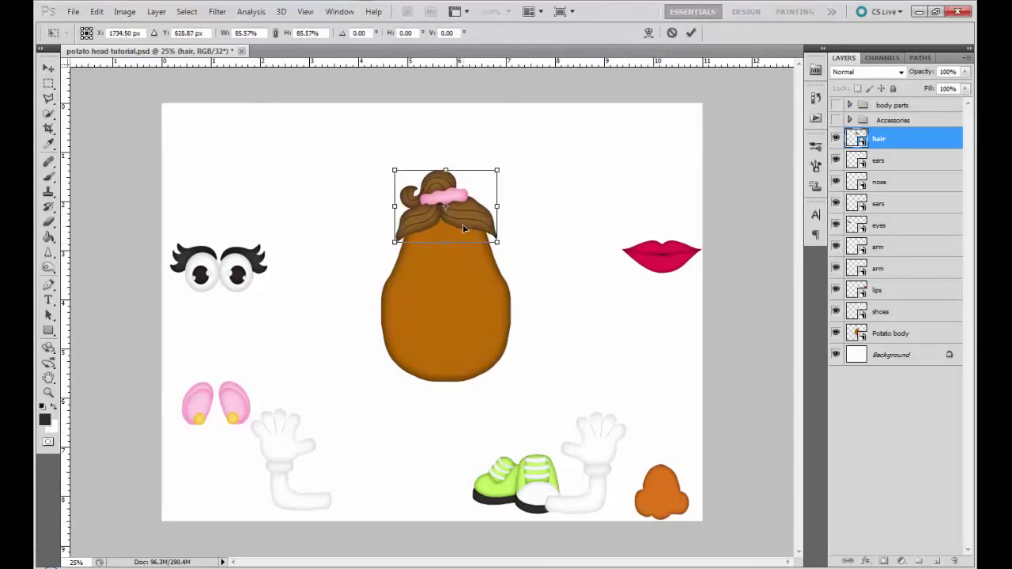
pyautogui.press('Escape')
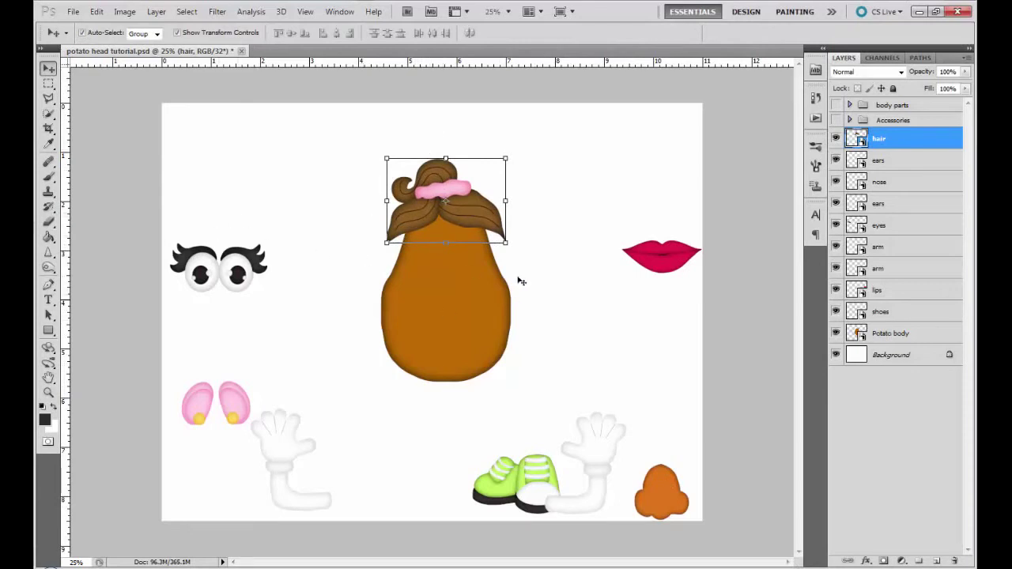
pyautogui.click(539, 250)
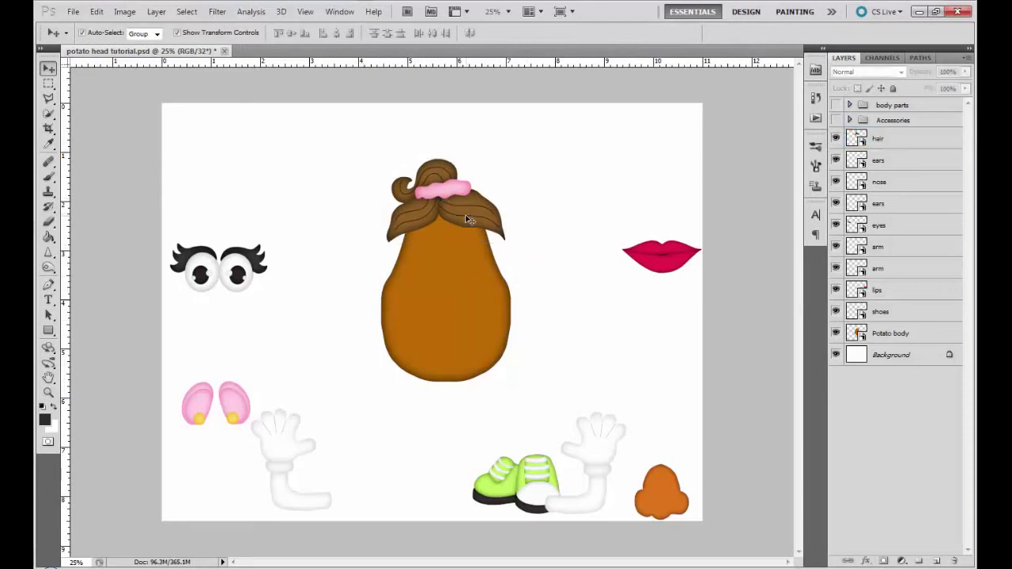
# Place the eyes on the head just below the hair, scale them proportionally to about 79%, and deselect them
pyautogui.click(240, 273)
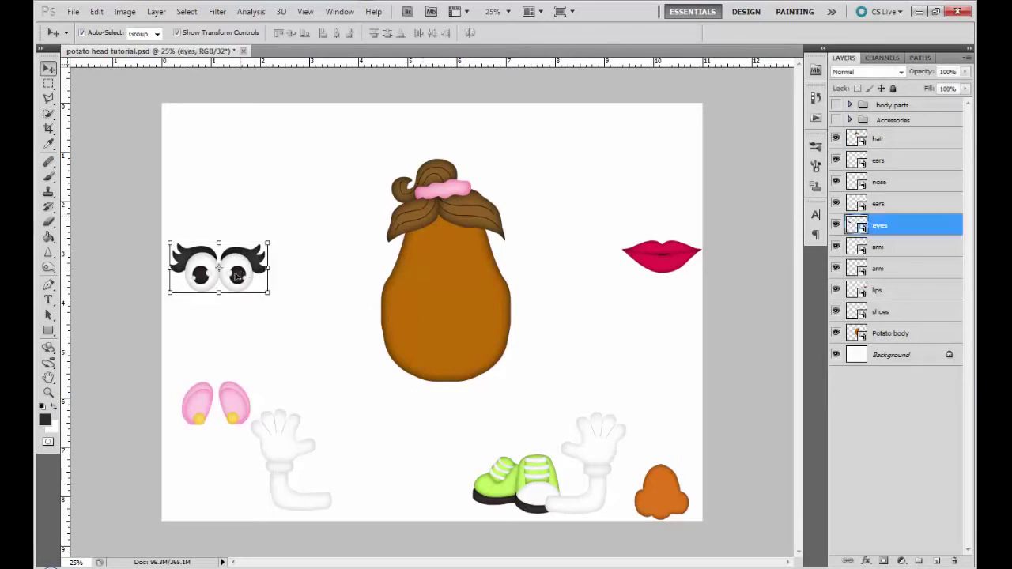
pyautogui.moveTo(204, 281); pyautogui.dragTo(429, 273)
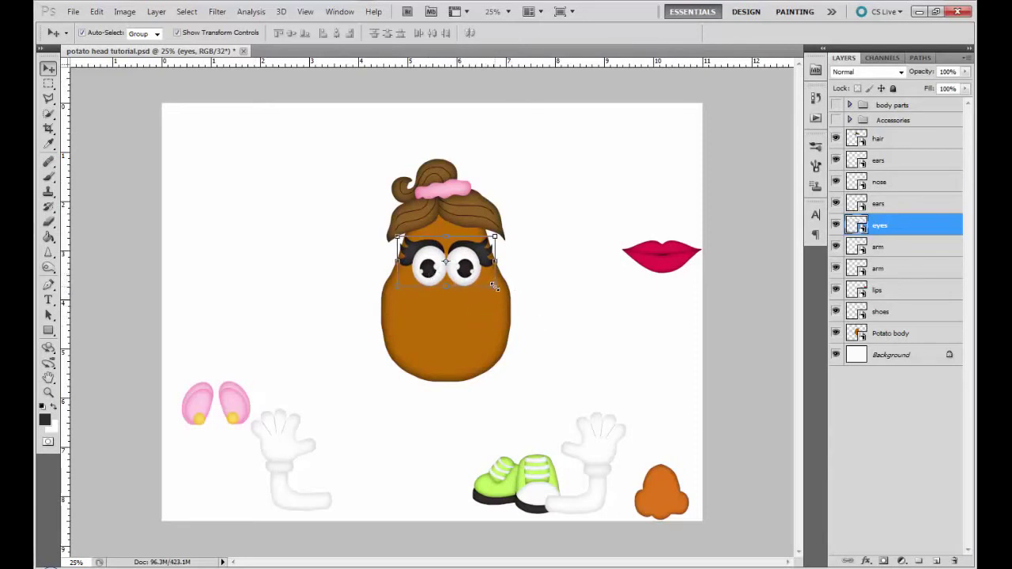
pyautogui.moveTo(494, 286); pyautogui.dragTo(473, 261)
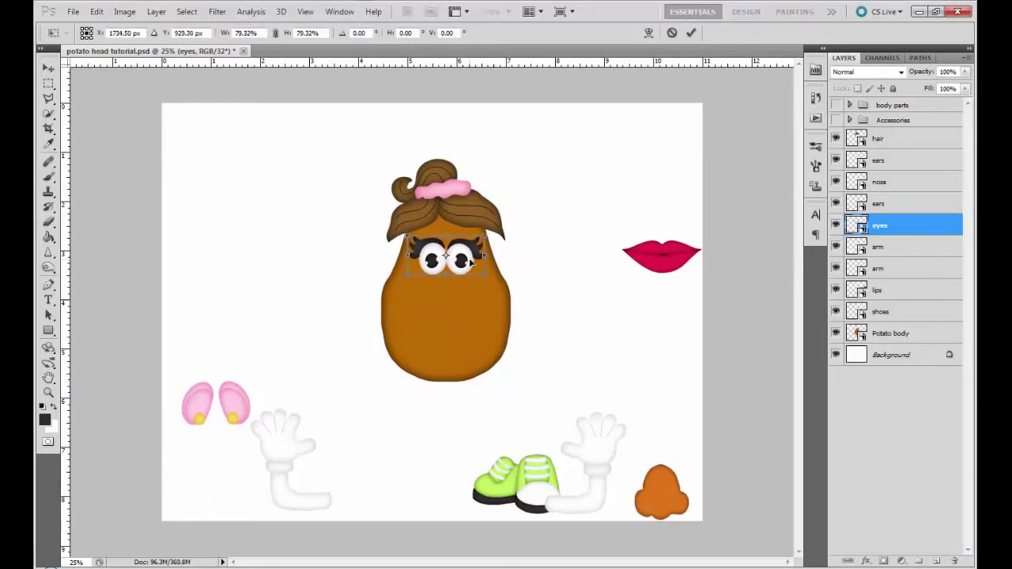
pyautogui.press('Return')
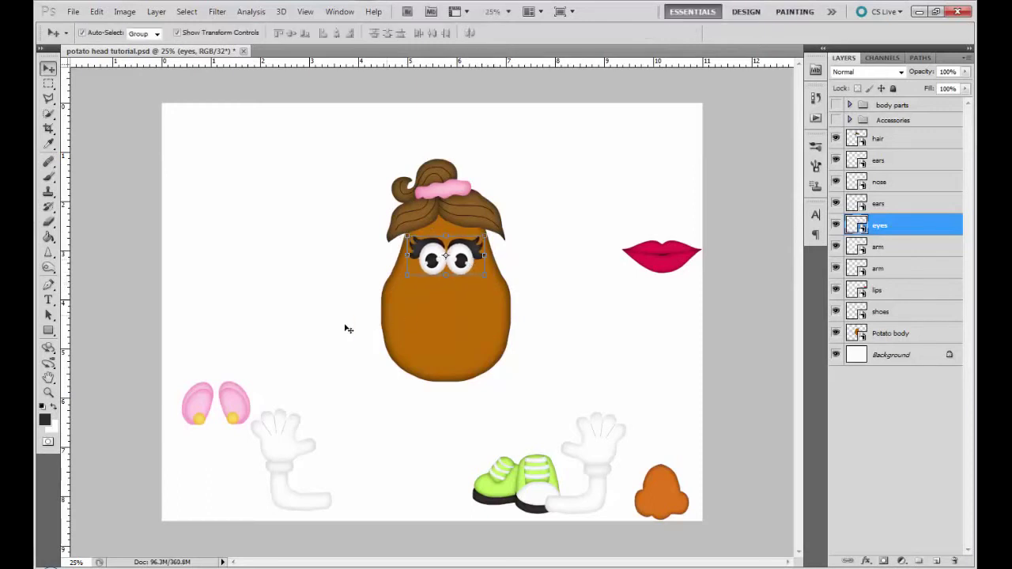
pyautogui.click(323, 343)
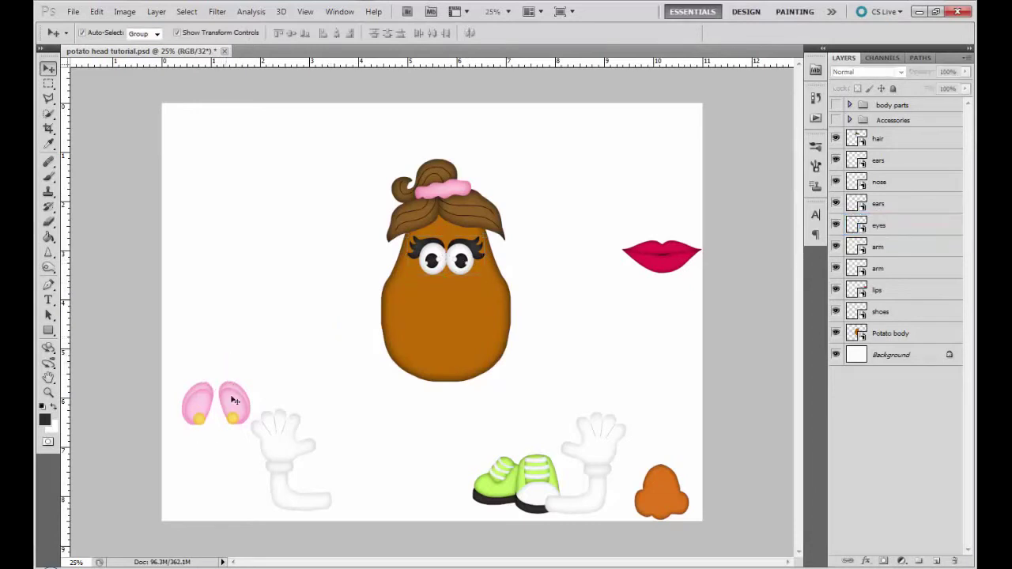
# Place one pink ear on each side of the head at eye level, adjust both closer to the head, and deselect
pyautogui.moveTo(234, 406); pyautogui.dragTo(506, 252)
pyautogui.click(197, 405)
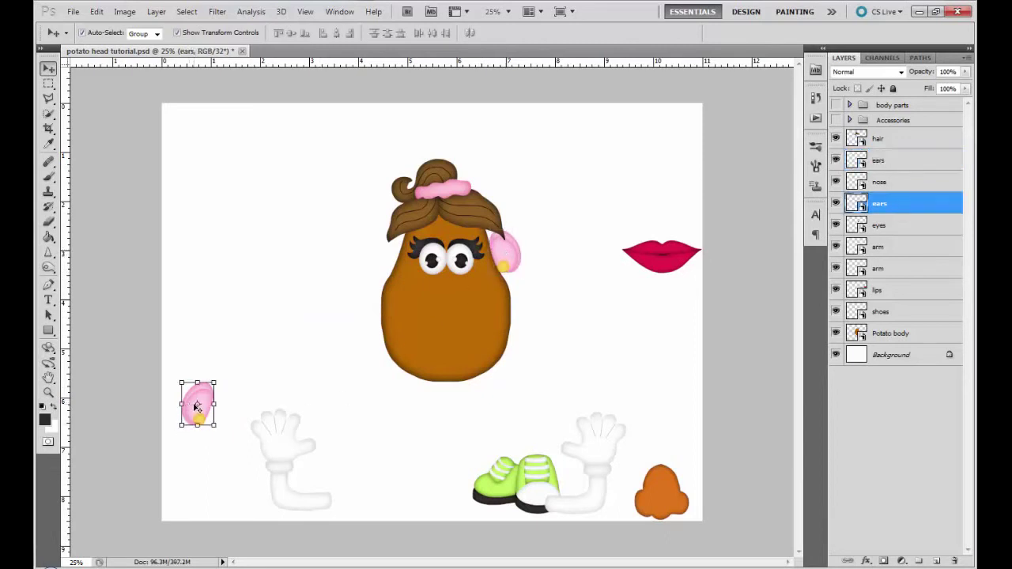
pyautogui.moveTo(203, 397); pyautogui.dragTo(393, 243)
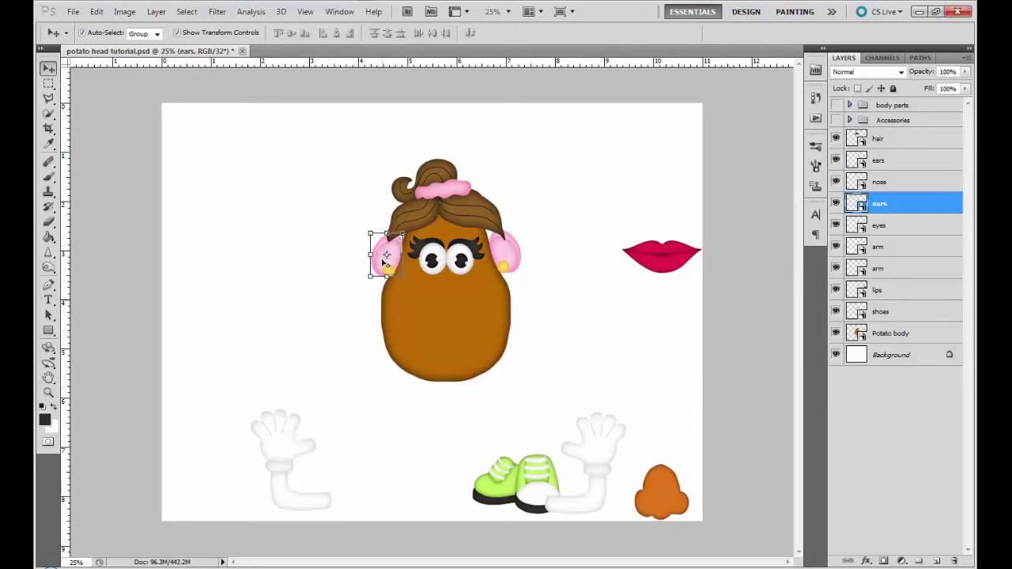
pyautogui.hotkey('ctrl', 't')
pyautogui.moveTo(388, 264)
pyautogui.mouseDown()
pyautogui.moveTo(393, 271)
pyautogui.moveTo(382, 269)
pyautogui.mouseUp()
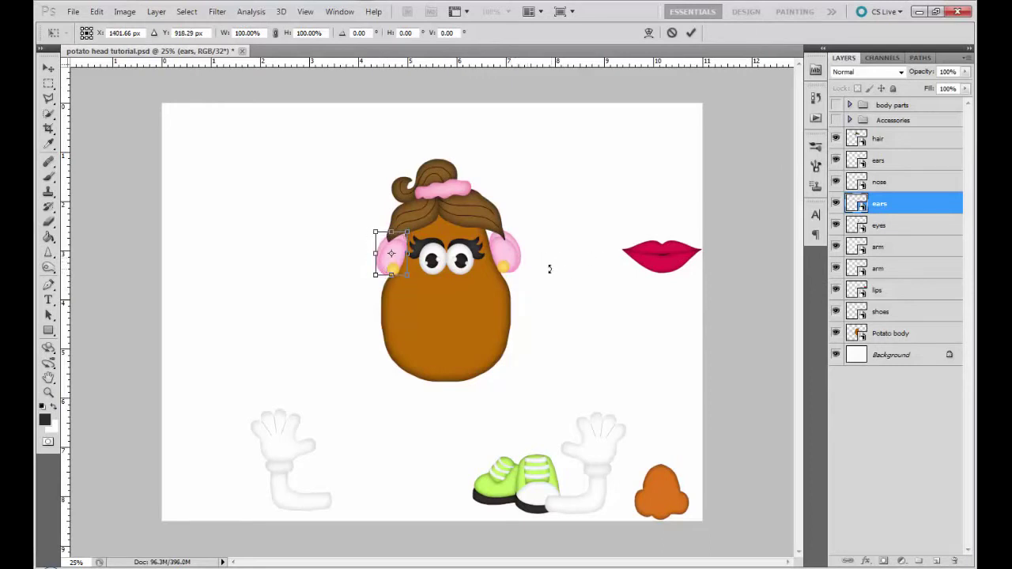
pyautogui.press('Return')
pyautogui.moveTo(520, 256); pyautogui.dragTo(511, 257)
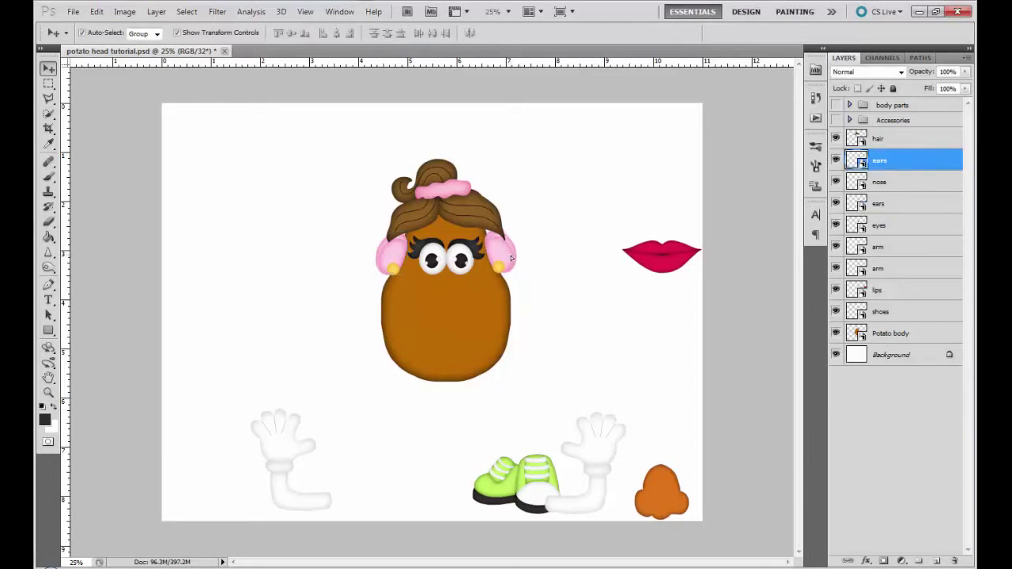
pyautogui.click(538, 294)
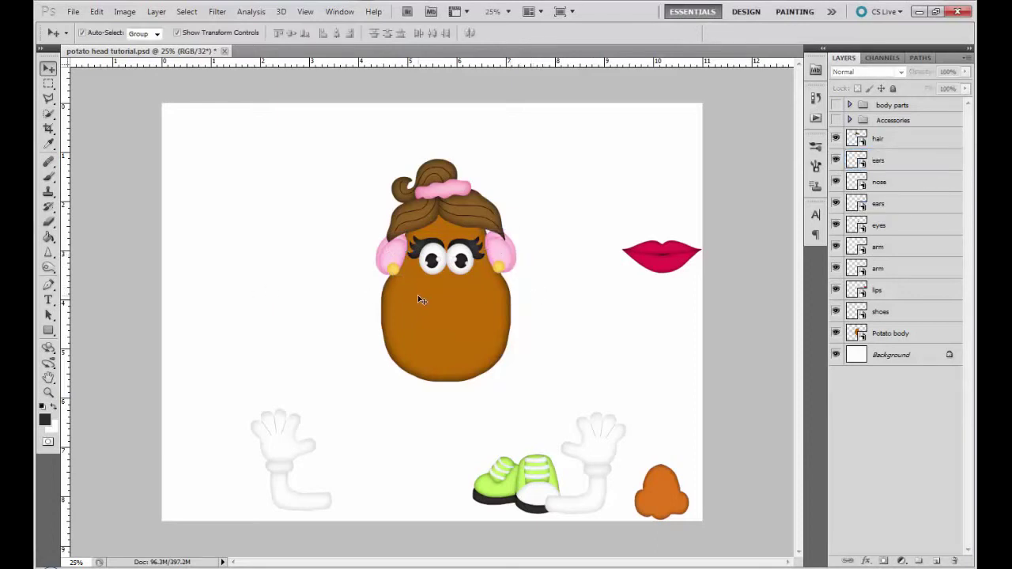
# Select both ears layers and scale the ears together proportionally to about 109%, then deselect them
pyautogui.click(390, 261)
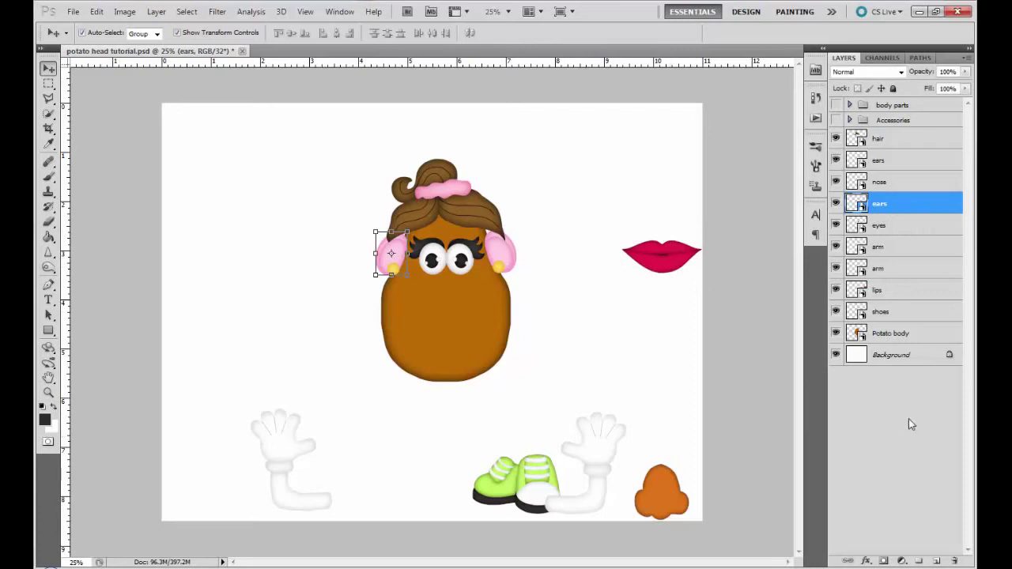
pyautogui.keyDown('ctrl'); pyautogui.click(904, 164); pyautogui.keyUp('ctrl')
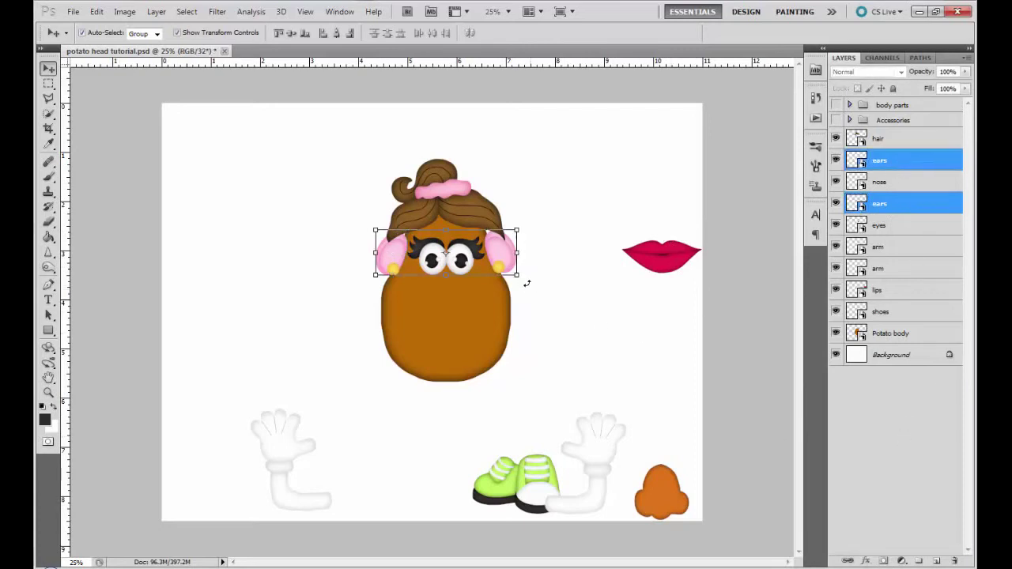
pyautogui.moveTo(519, 277); pyautogui.dragTo(520, 279)
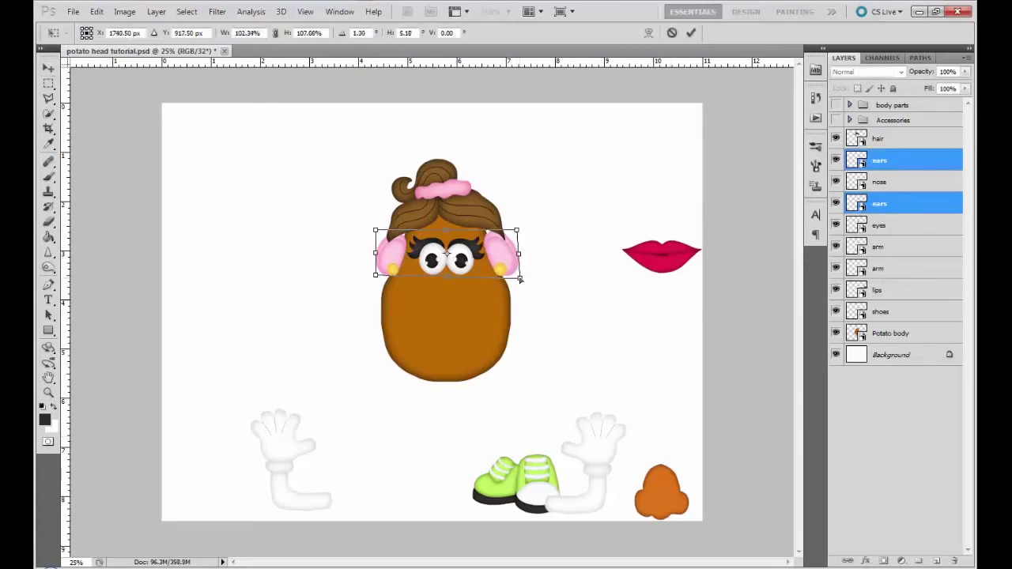
pyautogui.press('Return')
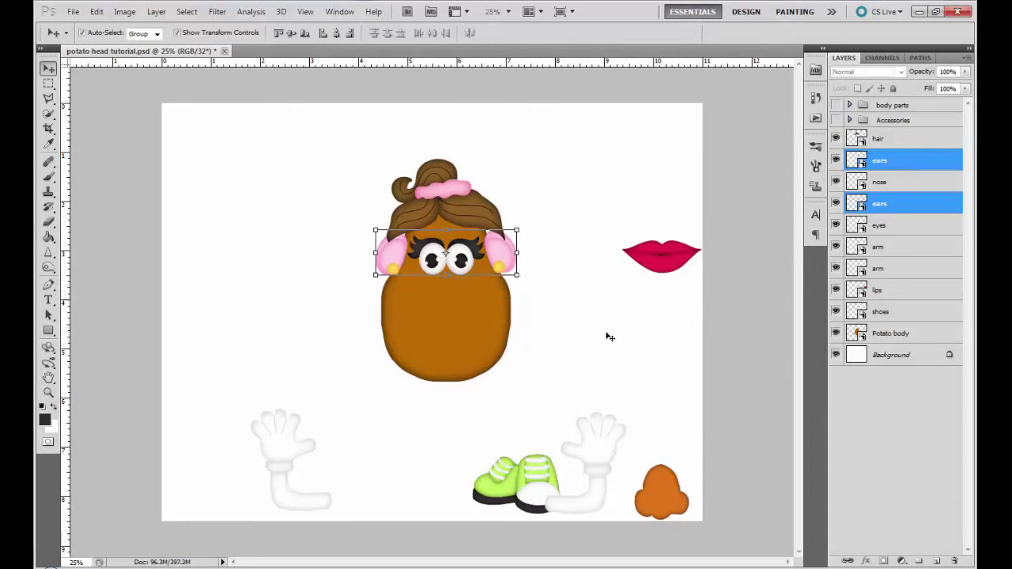
pyautogui.moveTo(517, 275)
pyautogui.mouseDown()
pyautogui.moveTo(528, 288)
pyautogui.moveTo(519, 264)
pyautogui.mouseUp()
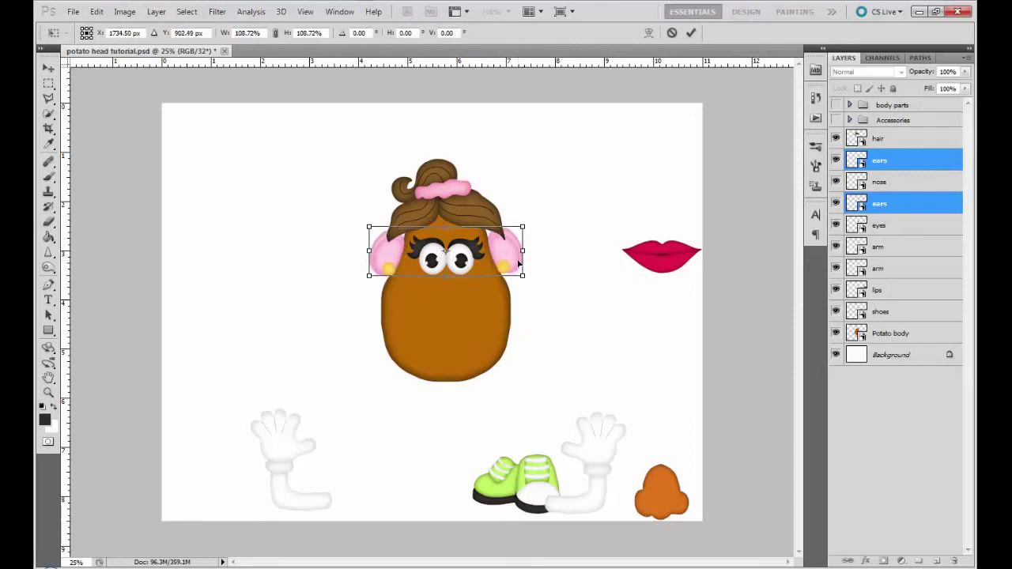
pyautogui.press('Return')
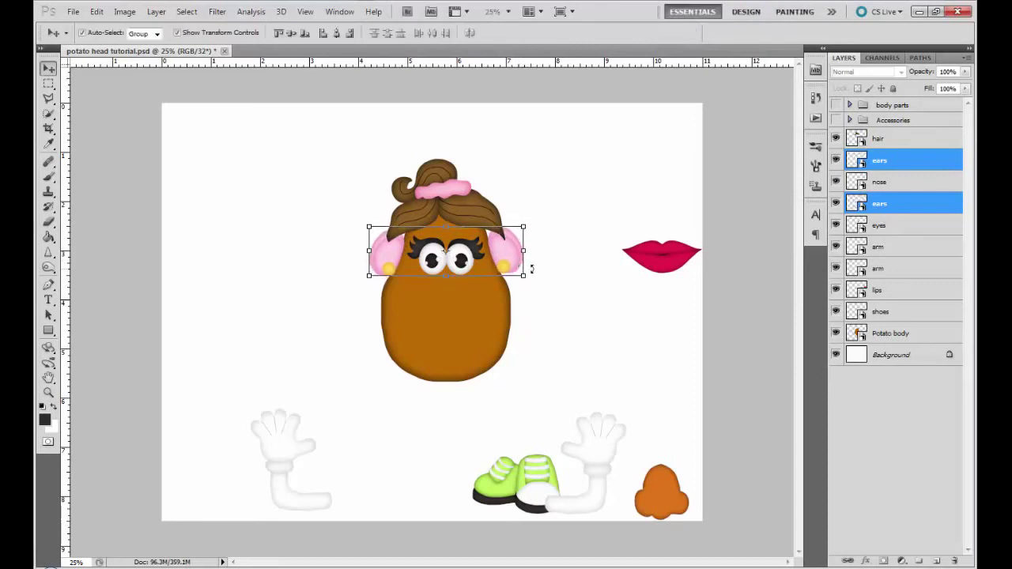
pyautogui.click(540, 305)
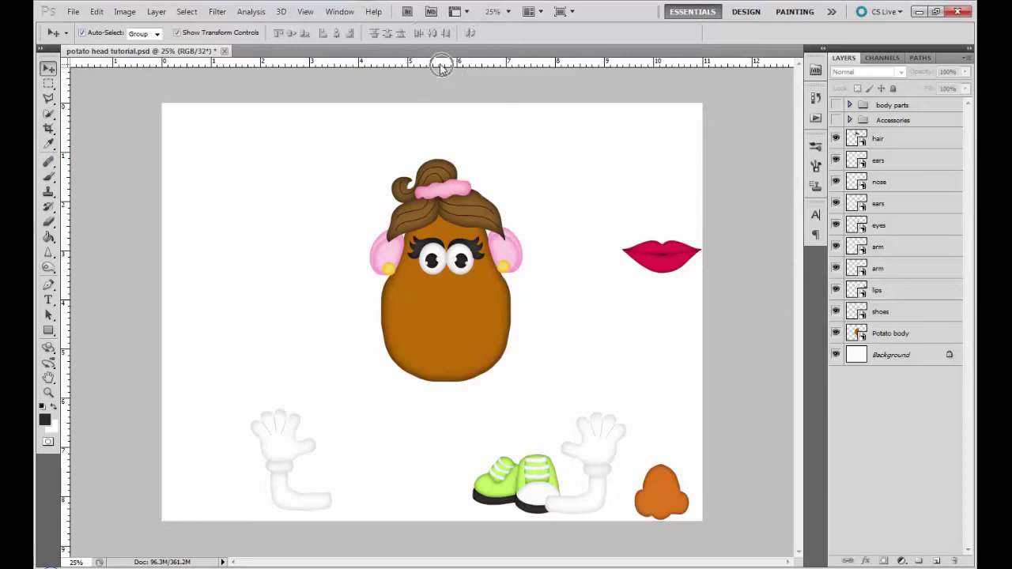
# Place a horizontal guide across the character, level with the bottoms of the ears
pyautogui.click(340, 11)
pyautogui.moveTo(307, 11)
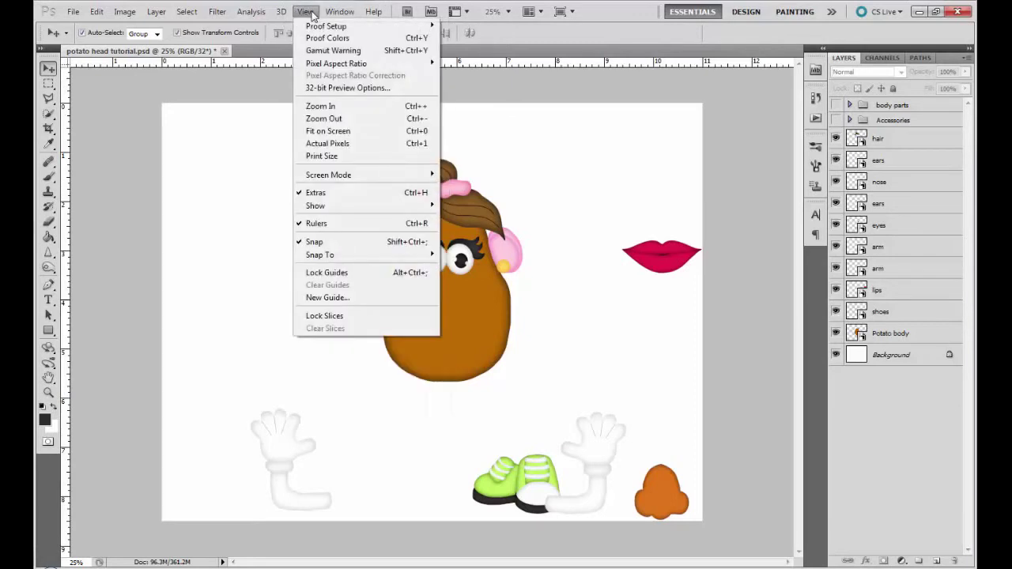
pyautogui.click(334, 229)
pyautogui.click(533, 63)
pyautogui.moveTo(533, 63); pyautogui.dragTo(528, 274)
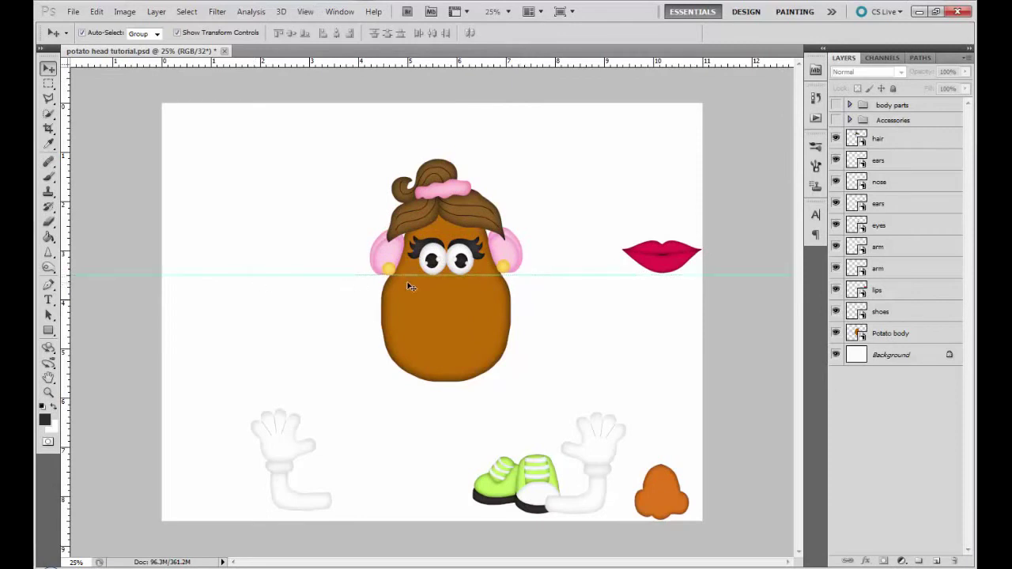
# Nudge the ear on the right side of the head down to the guide, deselect it, and remove the guide
pyautogui.click(510, 271)
pyautogui.press('Down')
pyautogui.press('Down')
pyautogui.press('Down')
pyautogui.press('Down')
pyautogui.press('Down')
pyautogui.press('Down')
pyautogui.press('Down')
pyautogui.press('Down')
pyautogui.press('Down')
pyautogui.press('Down')
pyautogui.press('Down')
pyautogui.press('Down')
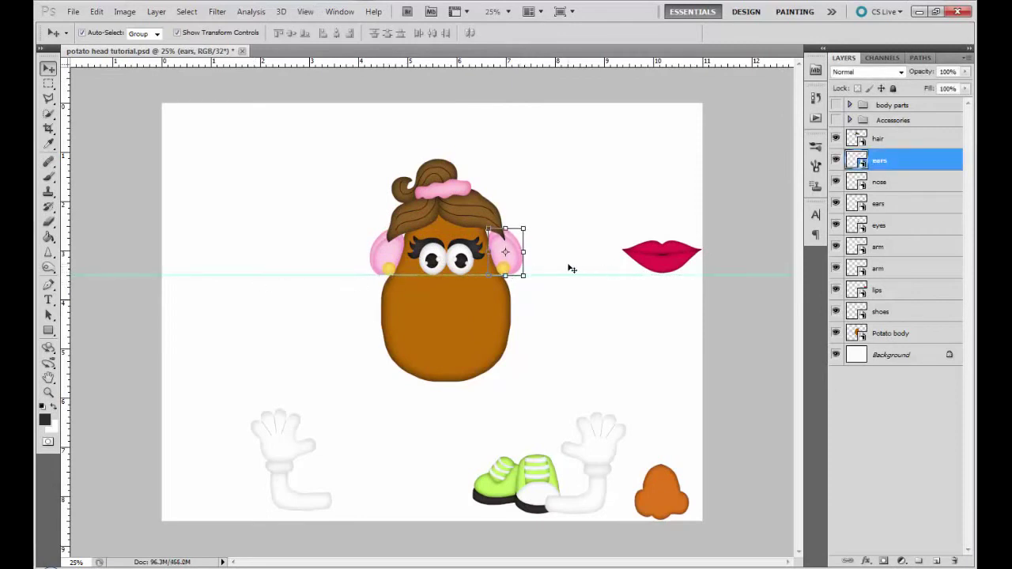
pyautogui.click(626, 331)
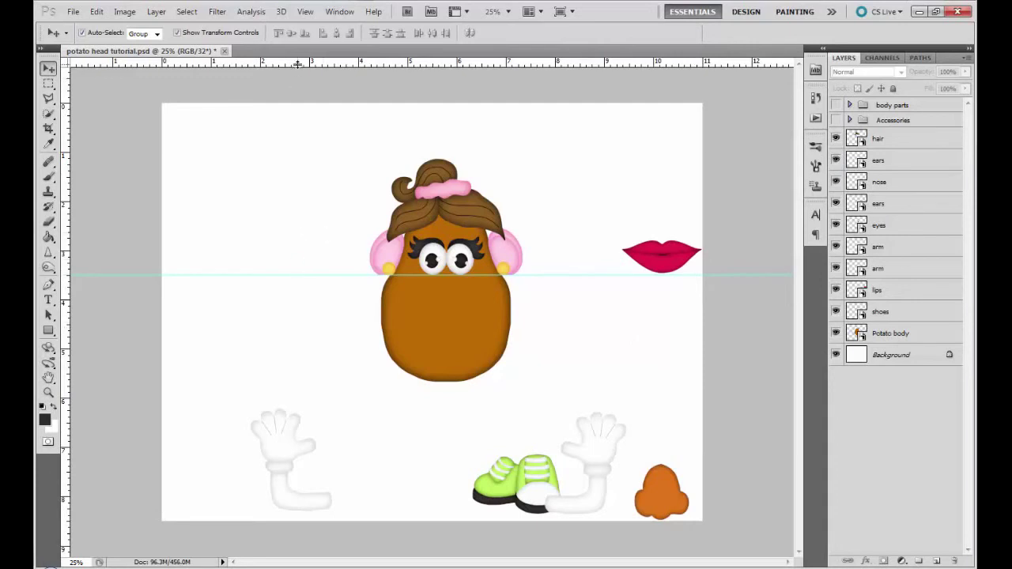
pyautogui.moveTo(297, 274); pyautogui.dragTo(298, 63)
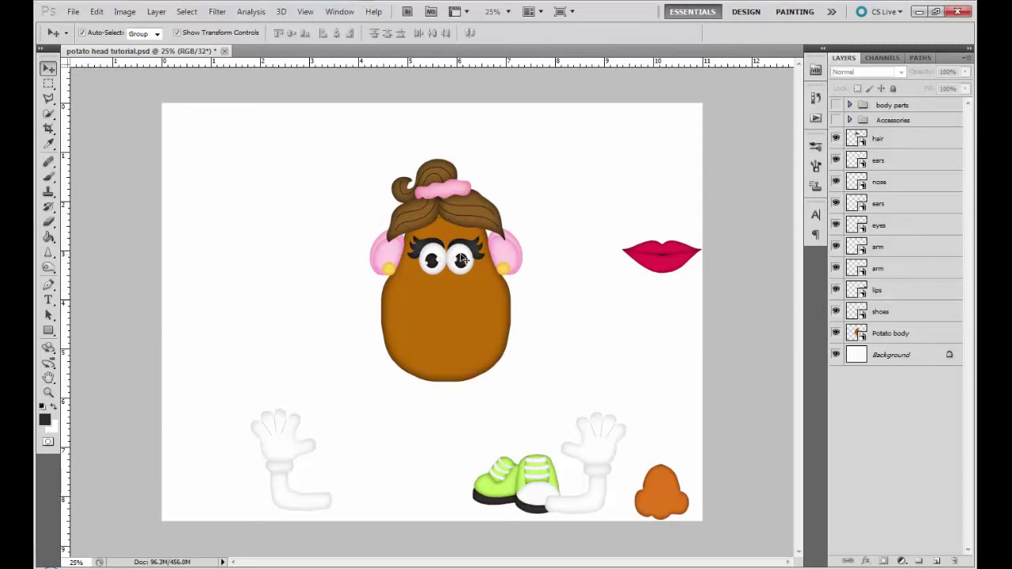
# Place the red lips on the lower face and the orange nose between the eyes and the lips
pyautogui.moveTo(662, 267); pyautogui.dragTo(464, 330)
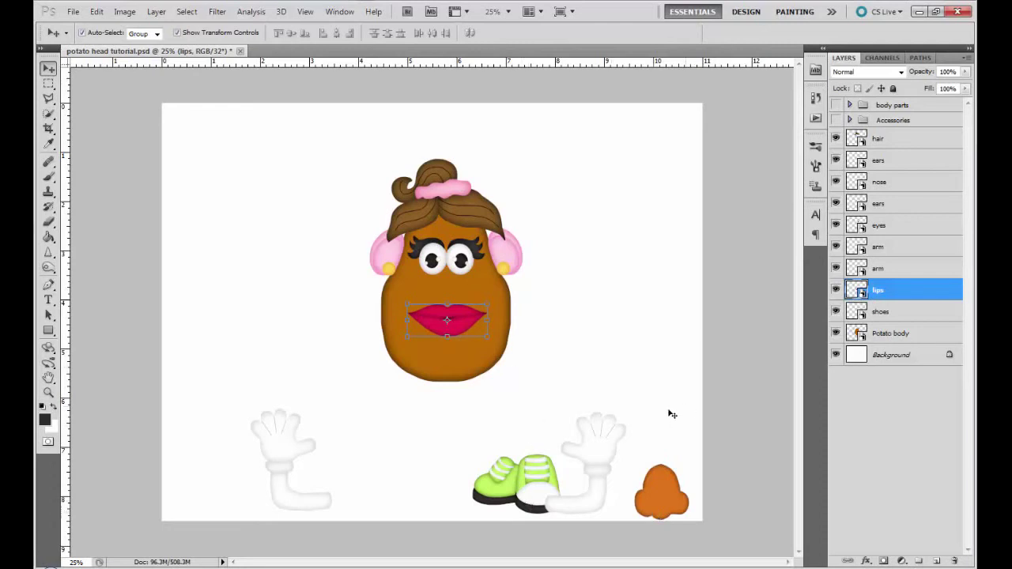
pyautogui.click(666, 495)
pyautogui.moveTo(669, 511); pyautogui.dragTo(456, 307)
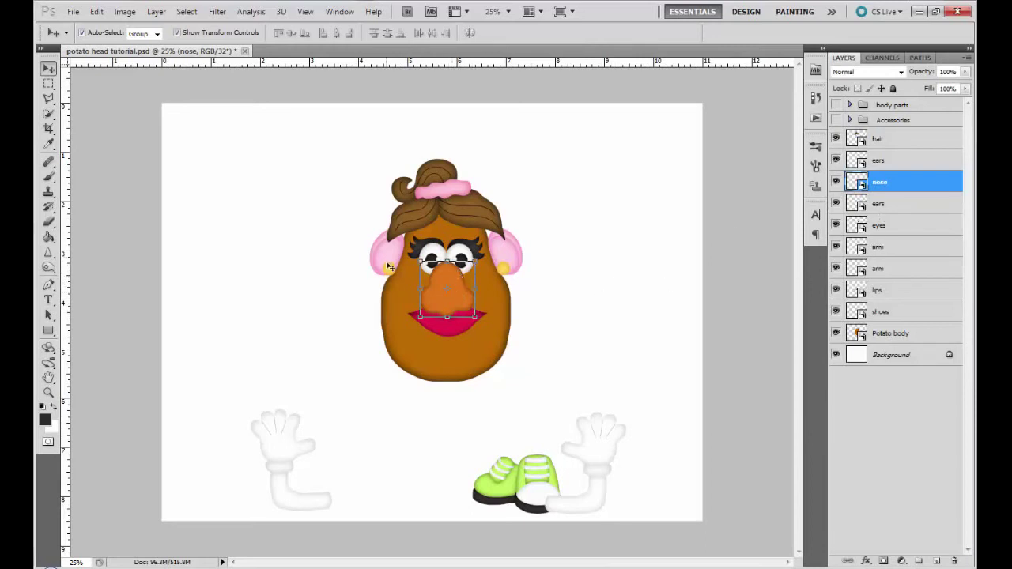
# Move the nose layer directly below the eyes layer and scale the nose proportionally to about 80%
pyautogui.click(894, 187)
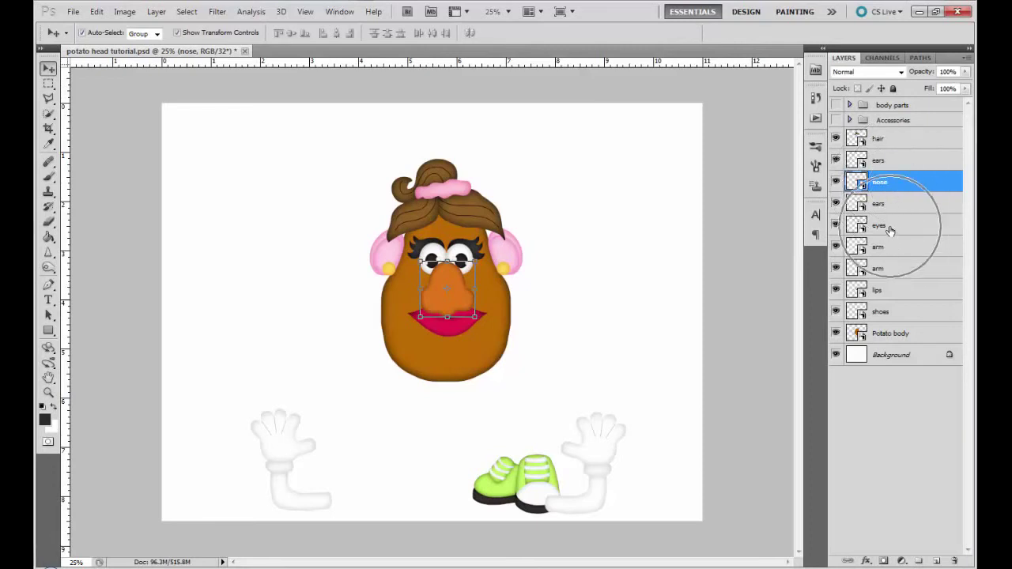
pyautogui.moveTo(891, 190); pyautogui.dragTo(889, 230)
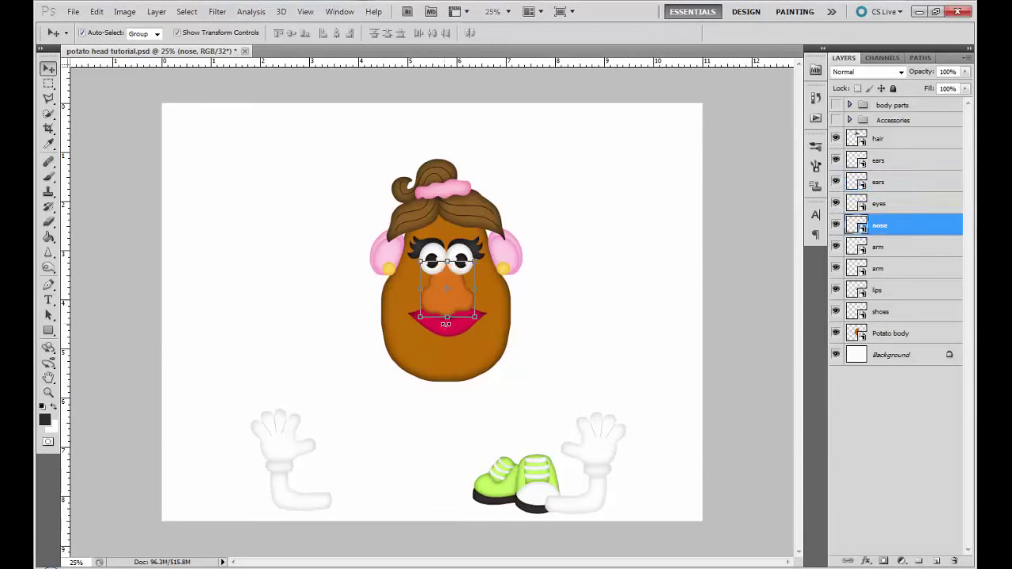
pyautogui.click(475, 318)
pyautogui.moveTo(476, 318); pyautogui.dragTo(451, 293)
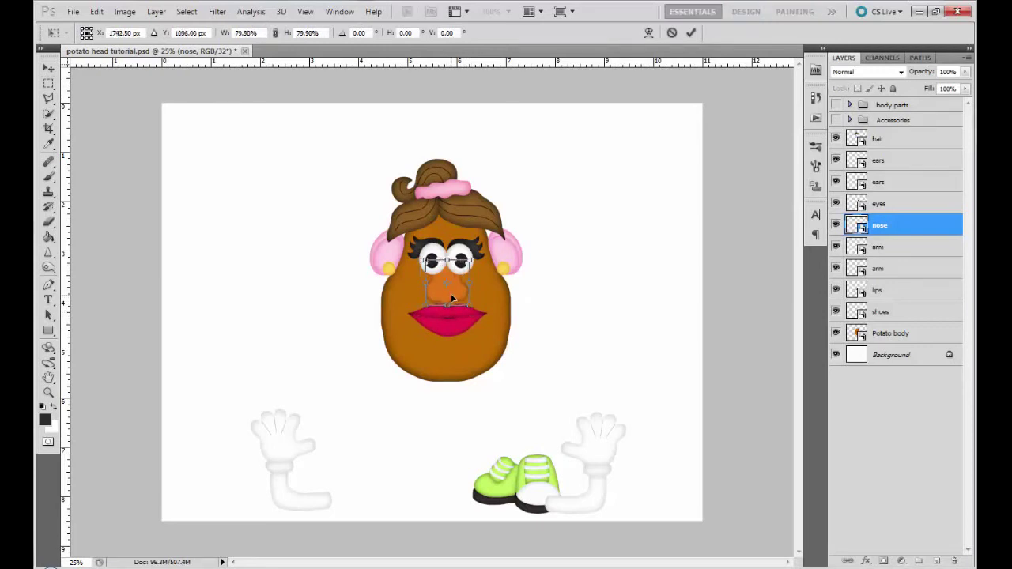
pyautogui.press('Return')
# Try scaling the lips down proportionally around their centre, and undo the resizing
pyautogui.click(446, 320)
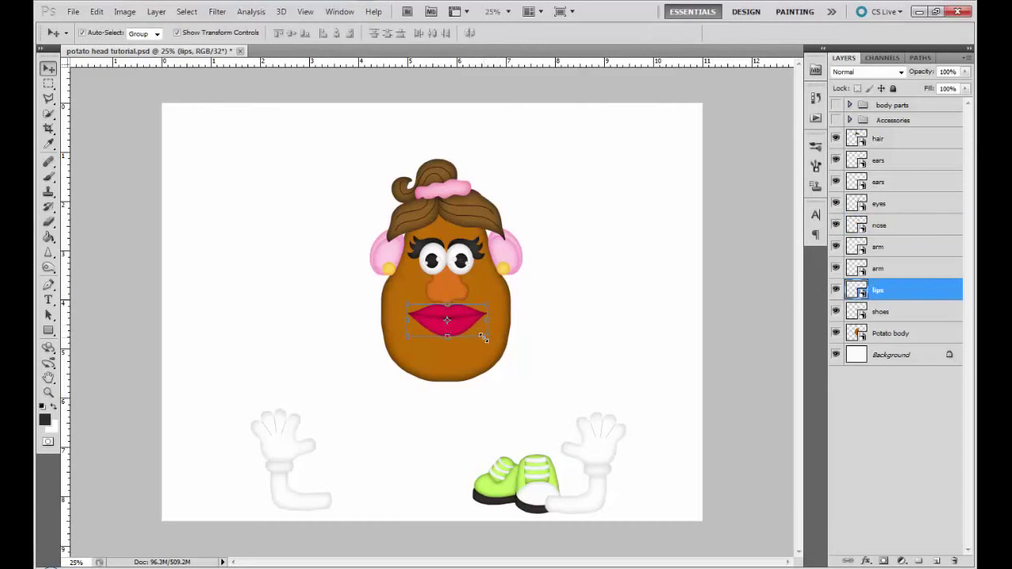
pyautogui.moveTo(487, 336); pyautogui.dragTo(459, 327)
pyautogui.press('Return')
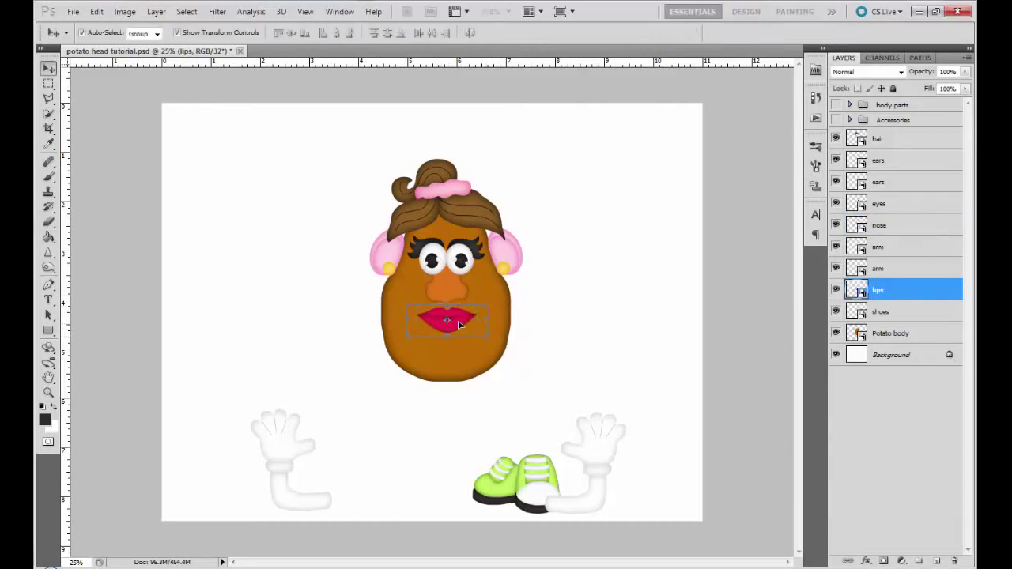
pyautogui.hotkey('ctrl', 'z')
pyautogui.hotkey('ctrl', 'z')
pyautogui.hotkey('ctrl', 'z')
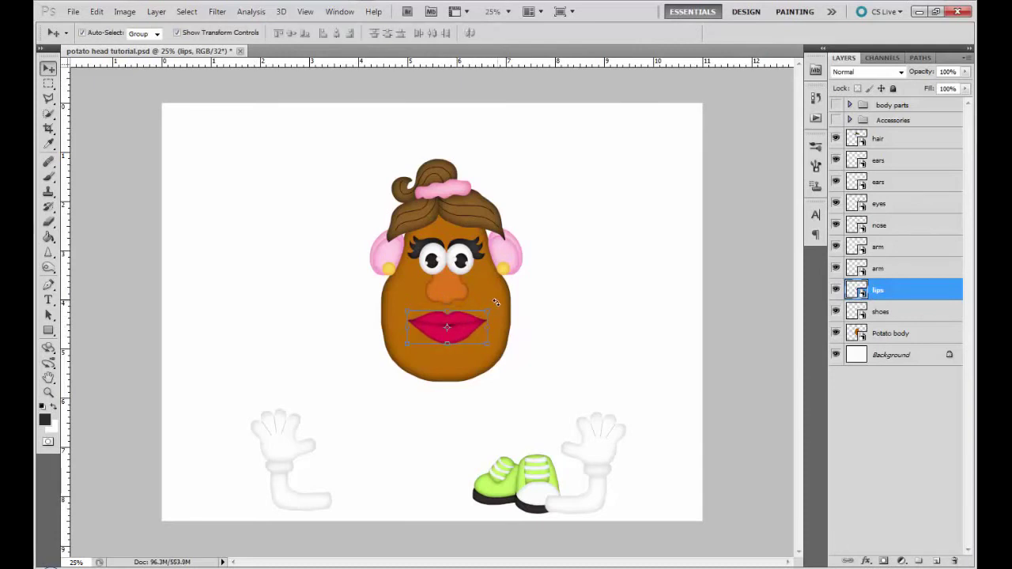
# Rotate the lips by about -5.7° and apply the rotation
pyautogui.moveTo(496, 302); pyautogui.dragTo(494, 295)
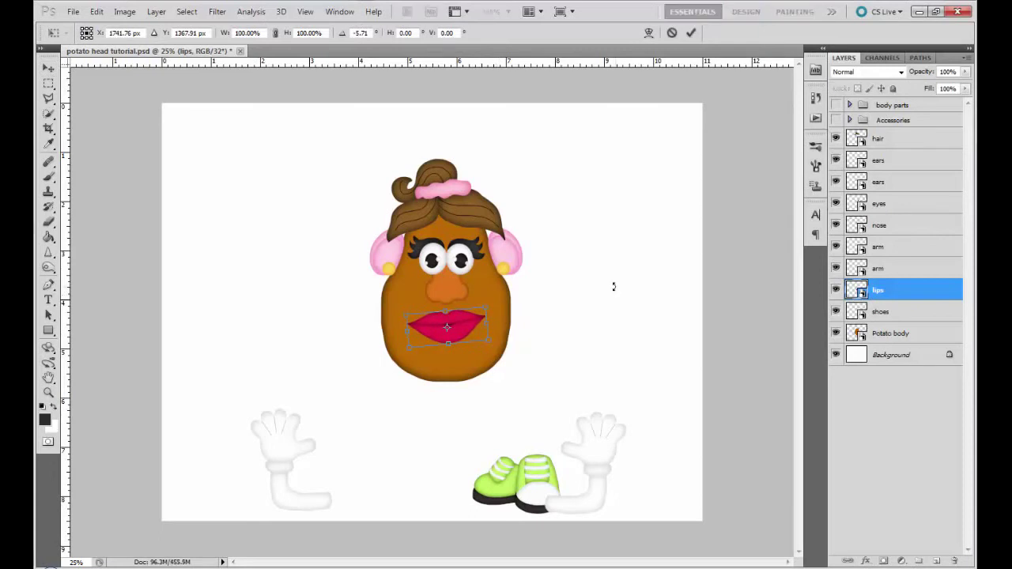
pyautogui.press('Return')
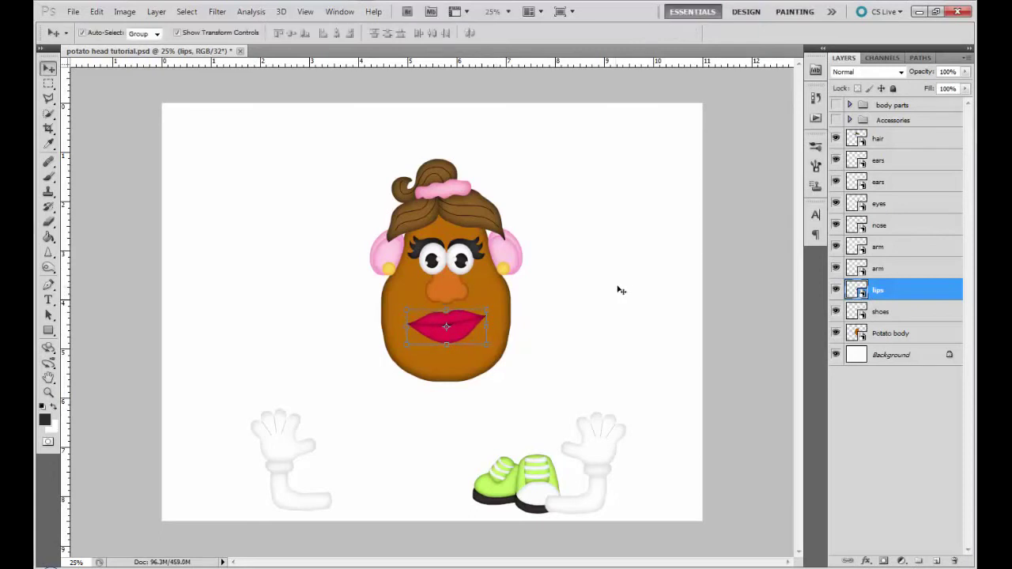
# Place one white arm against each side of the potato body with the hands raised
pyautogui.click(602, 476)
pyautogui.moveTo(601, 412); pyautogui.dragTo(568, 217)
pyautogui.moveTo(279, 444); pyautogui.dragTo(330, 261)
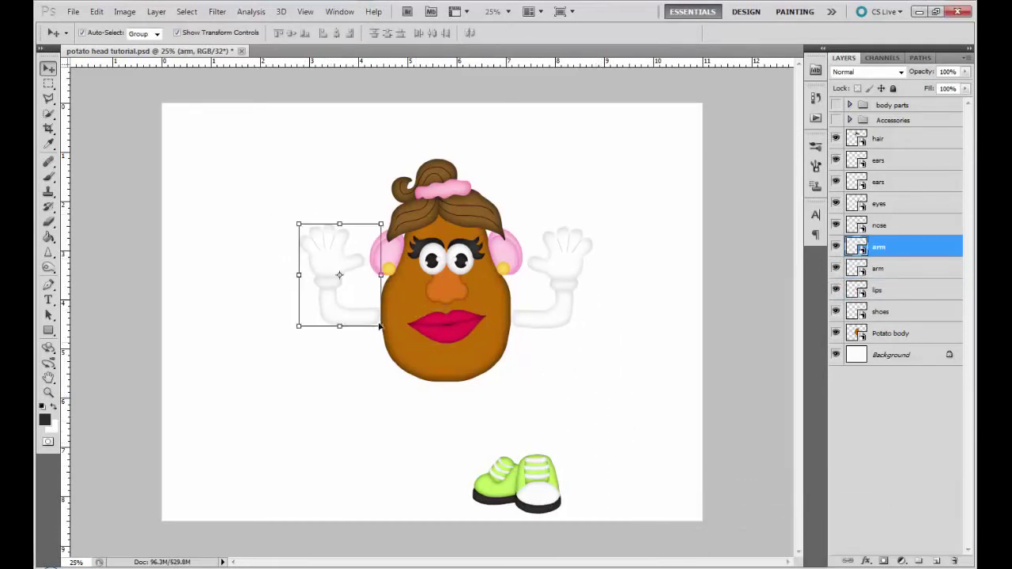
# Rotate the right-hand arm by about 34.5° and move its layer directly below the Potato body layer
pyautogui.click(553, 293)
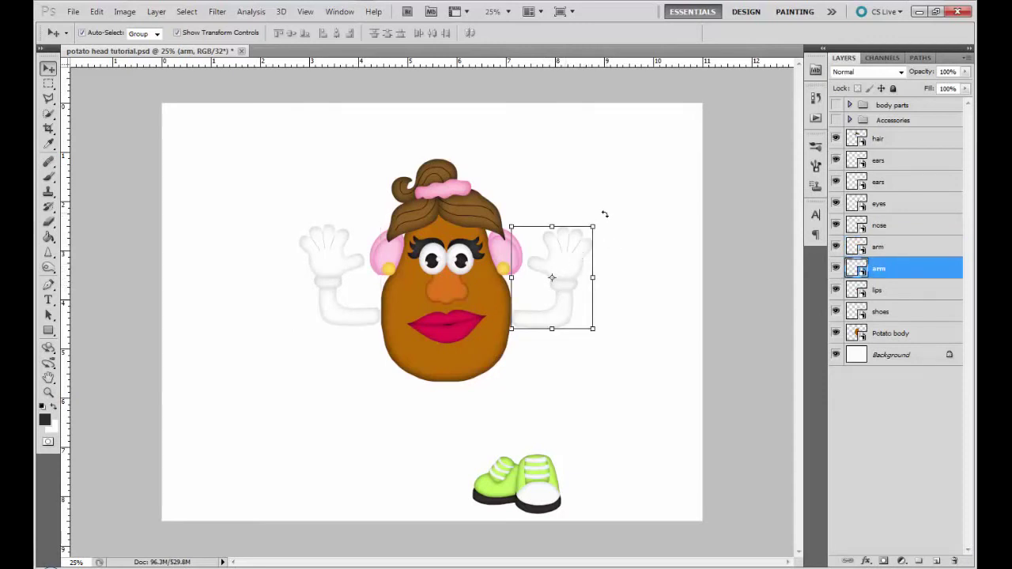
pyautogui.moveTo(605, 215); pyautogui.dragTo(571, 281)
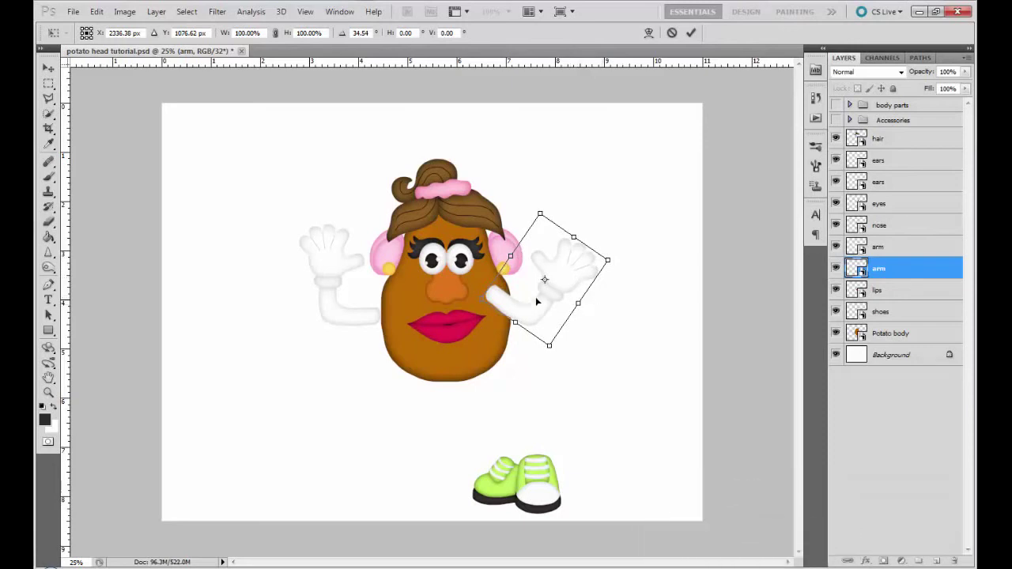
pyautogui.press('Return')
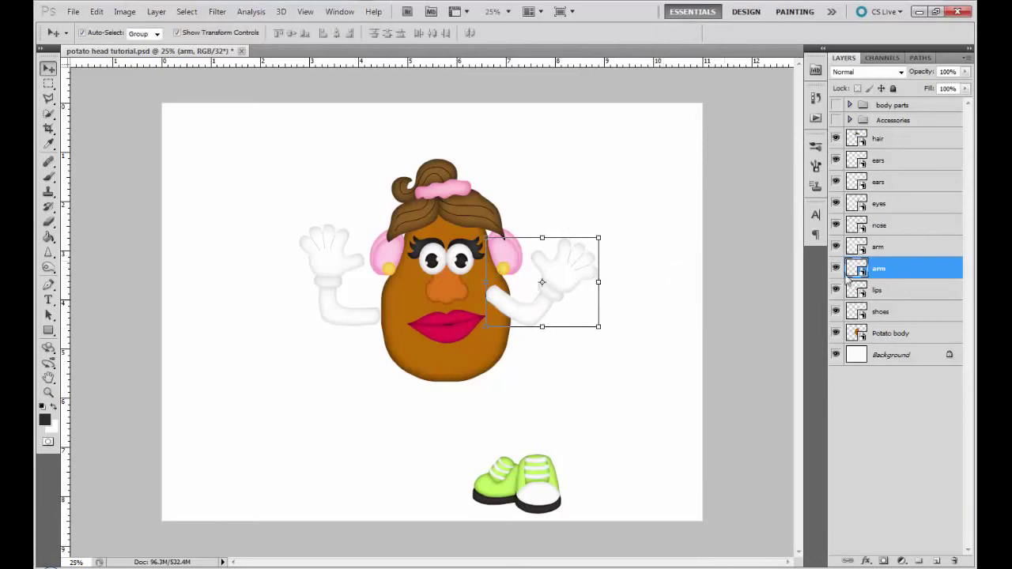
pyautogui.moveTo(896, 274); pyautogui.dragTo(897, 342)
pyautogui.click(752, 386)
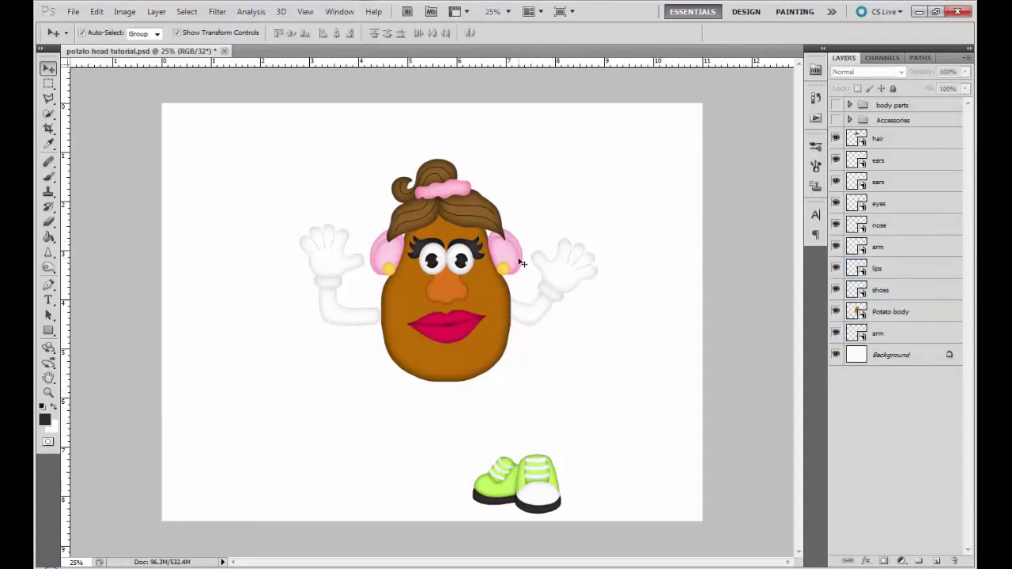
# Rotate the left-hand arm by about -60.9°, lower it slightly and move its layer directly below the Potato body layer
pyautogui.click(340, 254)
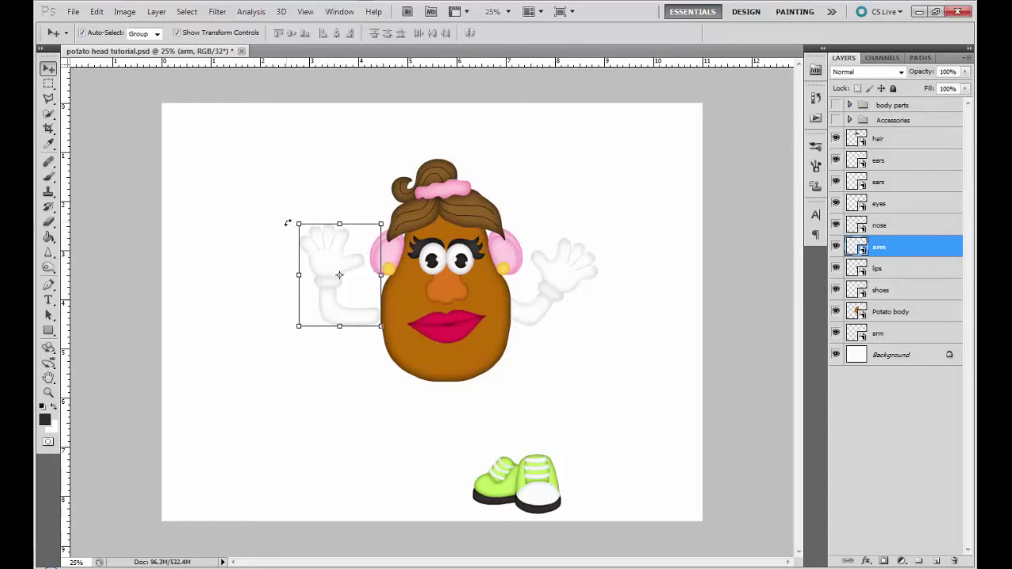
pyautogui.moveTo(288, 224); pyautogui.dragTo(276, 290)
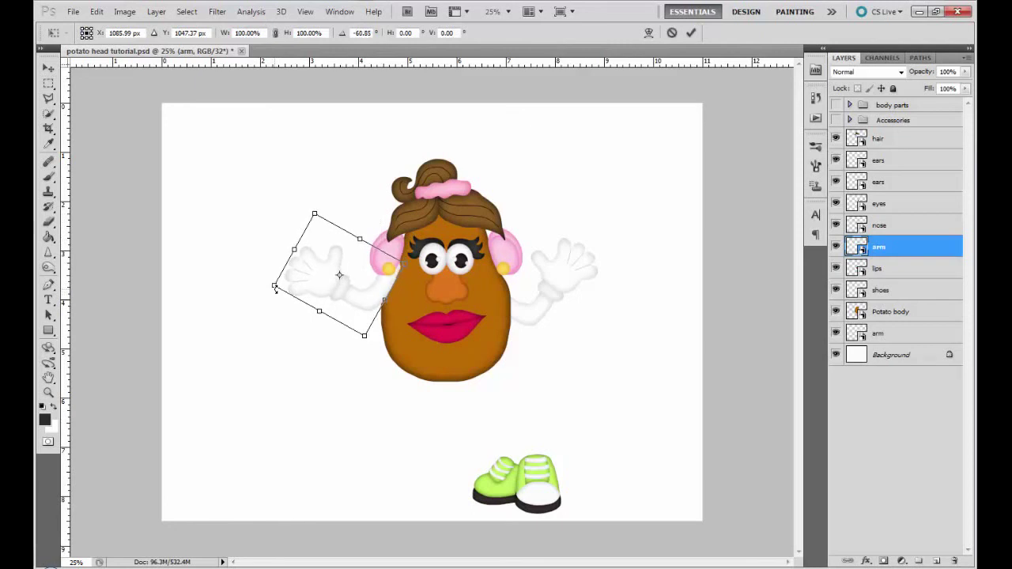
pyautogui.moveTo(363, 310); pyautogui.dragTo(363, 329)
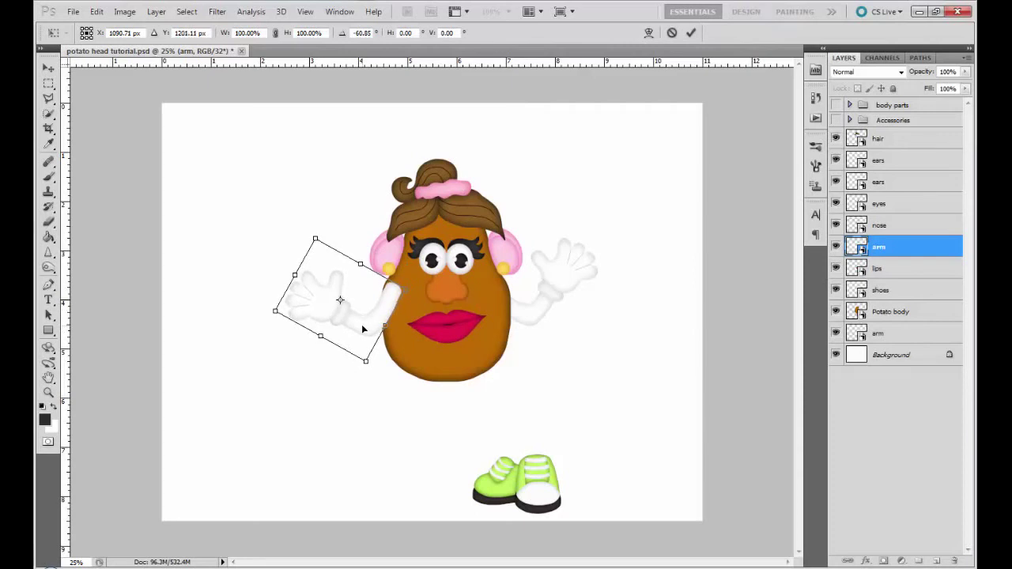
pyautogui.press('Return')
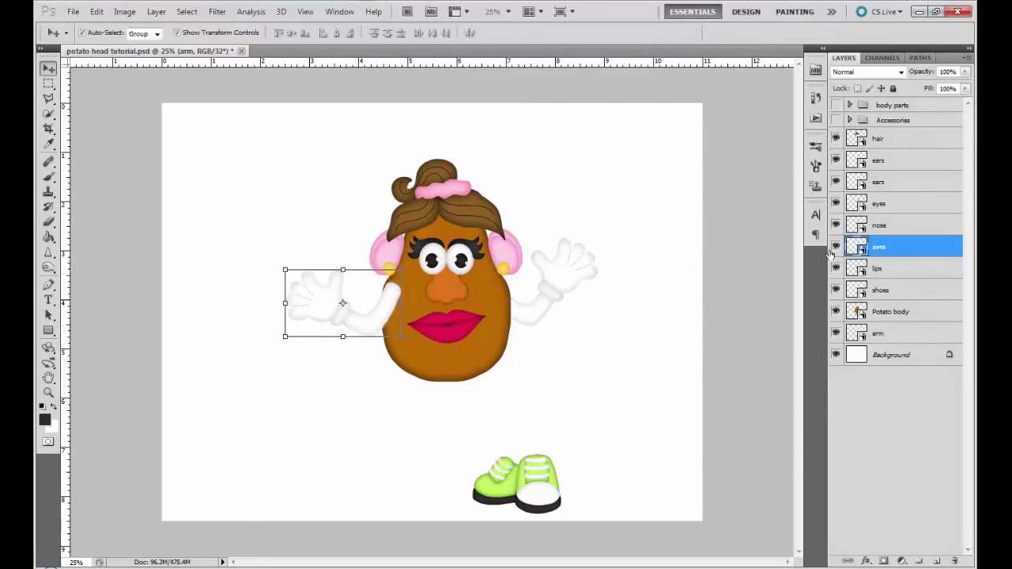
pyautogui.moveTo(874, 251); pyautogui.dragTo(877, 320)
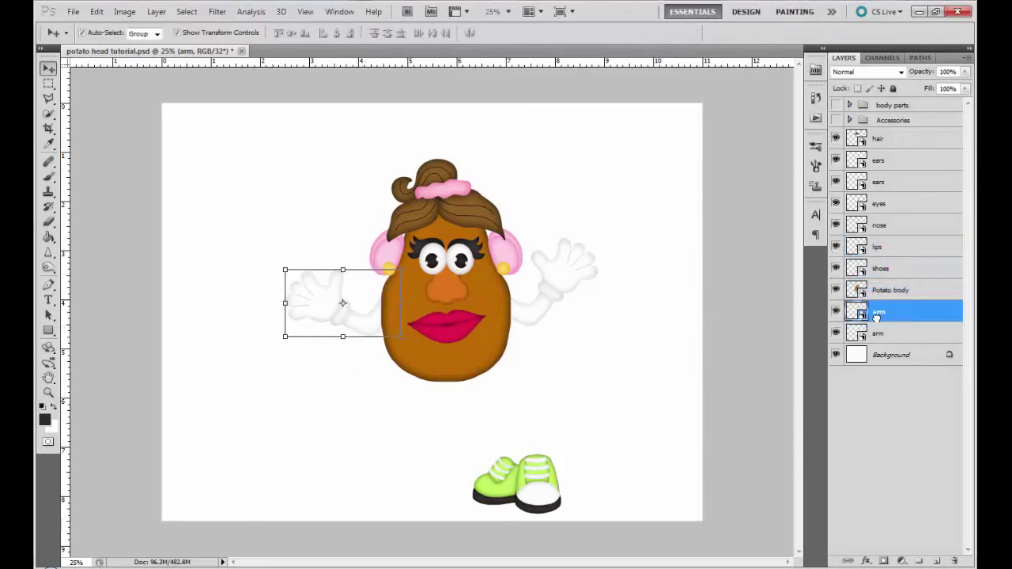
pyautogui.click(732, 261)
# Try flipping the left-hand arm horizontally
pyautogui.click(362, 335)
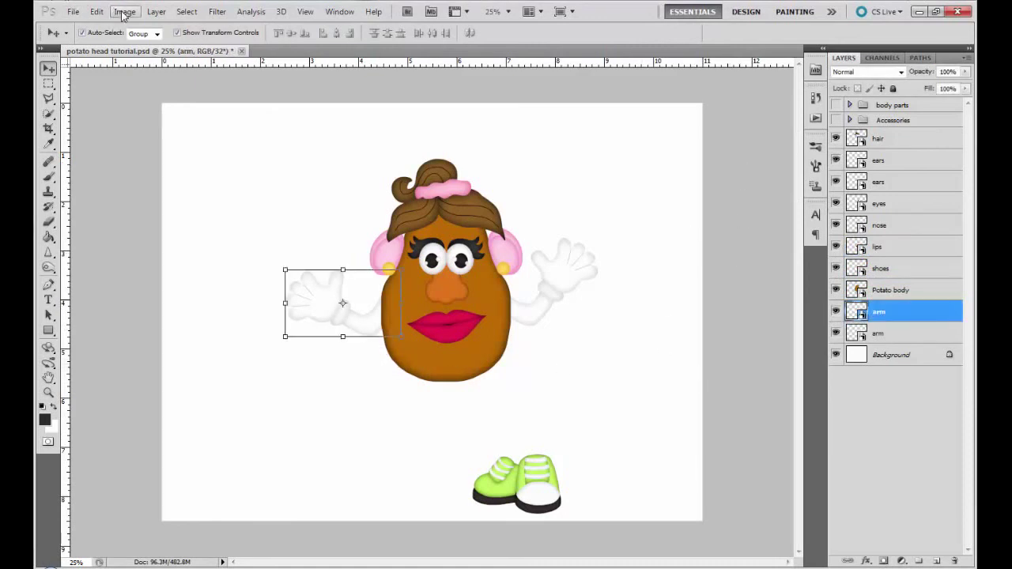
pyautogui.click(96, 12)
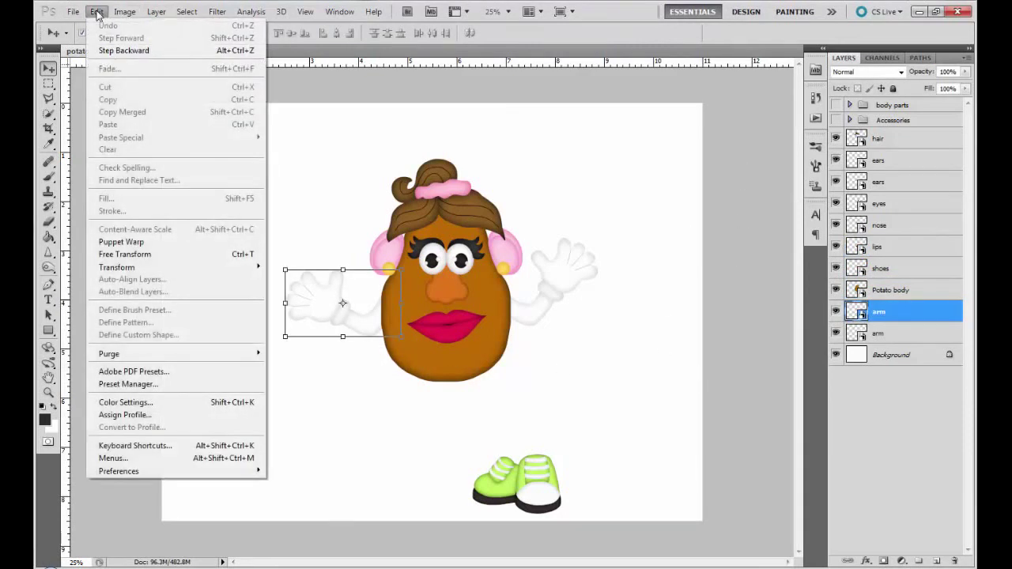
pyautogui.moveTo(124, 270)
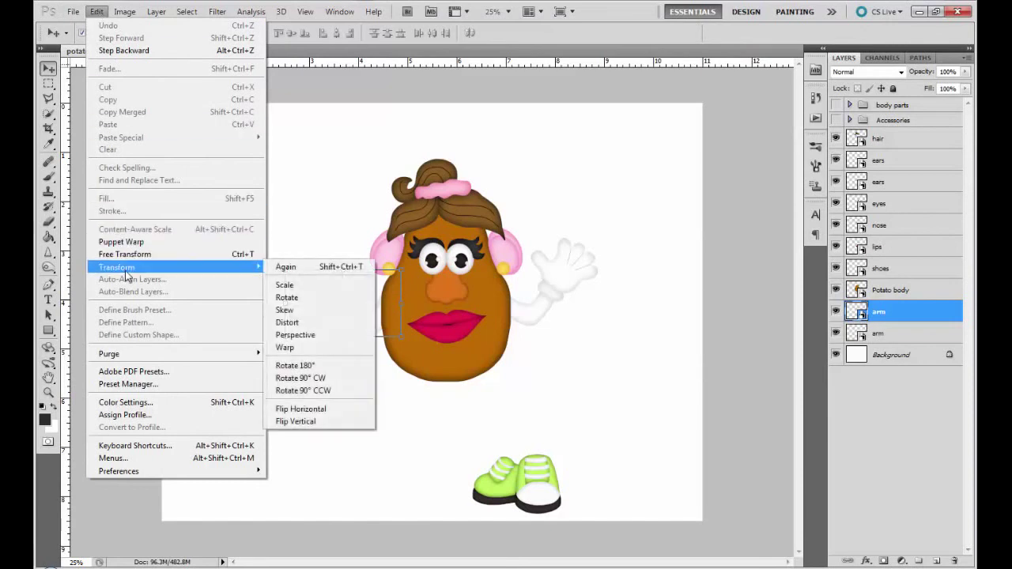
pyautogui.click(329, 417)
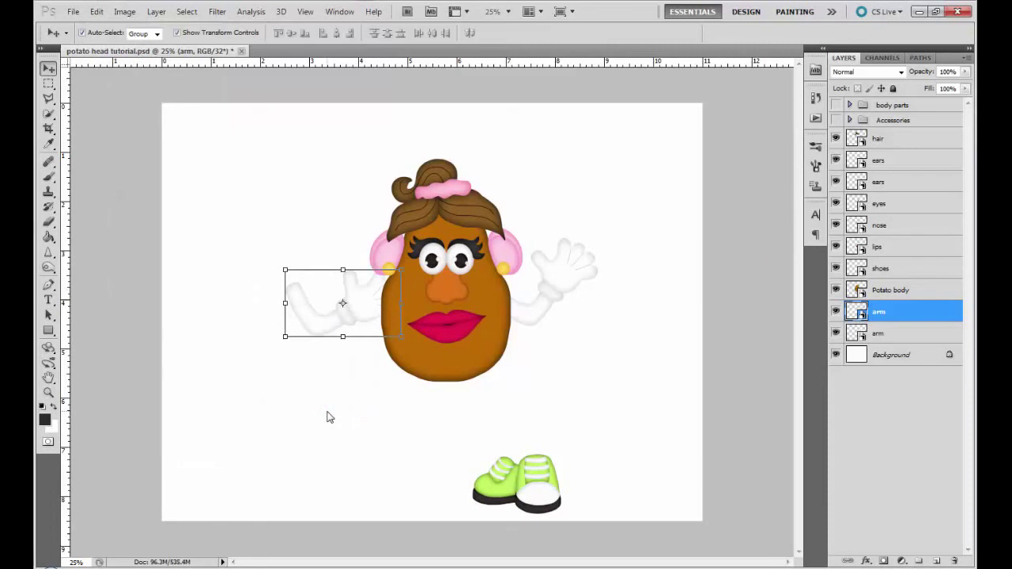
# Try flipping the left-hand arm vertically, shifting it down against the body and rotating it by about -3.6°
pyautogui.click(97, 11)
pyautogui.moveTo(198, 268)
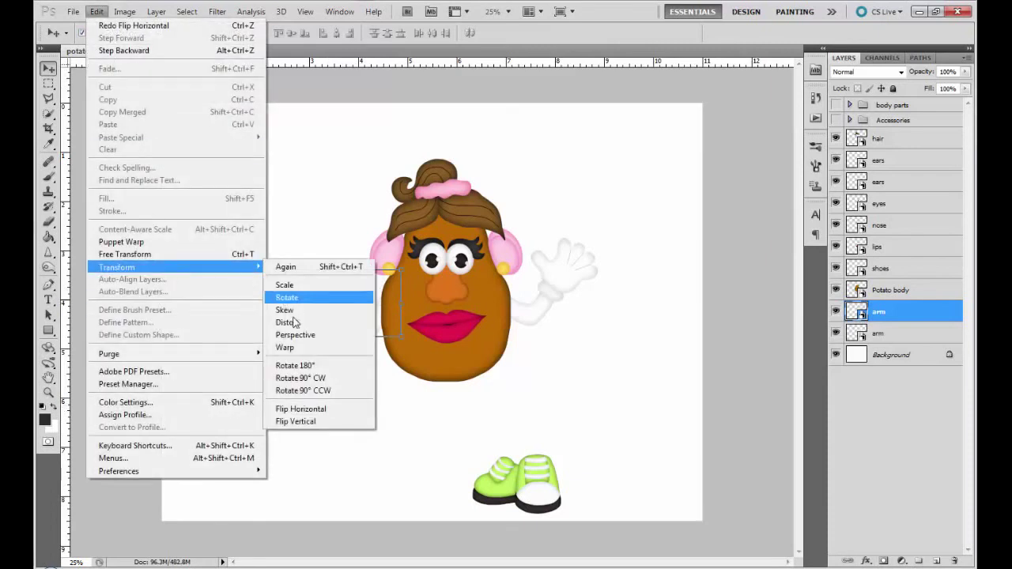
pyautogui.click(298, 423)
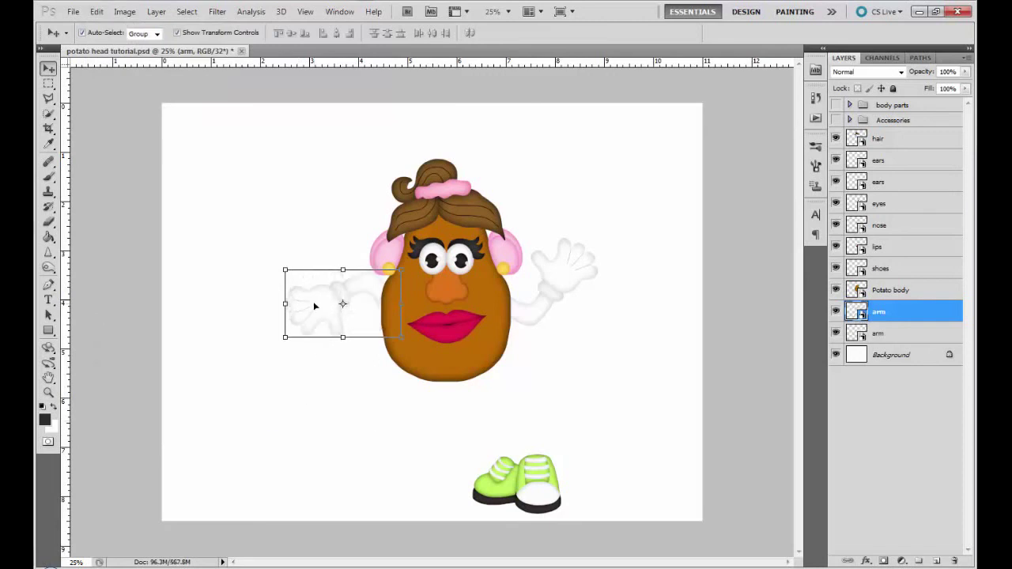
pyautogui.moveTo(313, 306)
pyautogui.mouseDown()
pyautogui.moveTo(312, 327)
pyautogui.moveTo(323, 323)
pyautogui.mouseUp()
pyautogui.moveTo(288, 367); pyautogui.dragTo(280, 400)
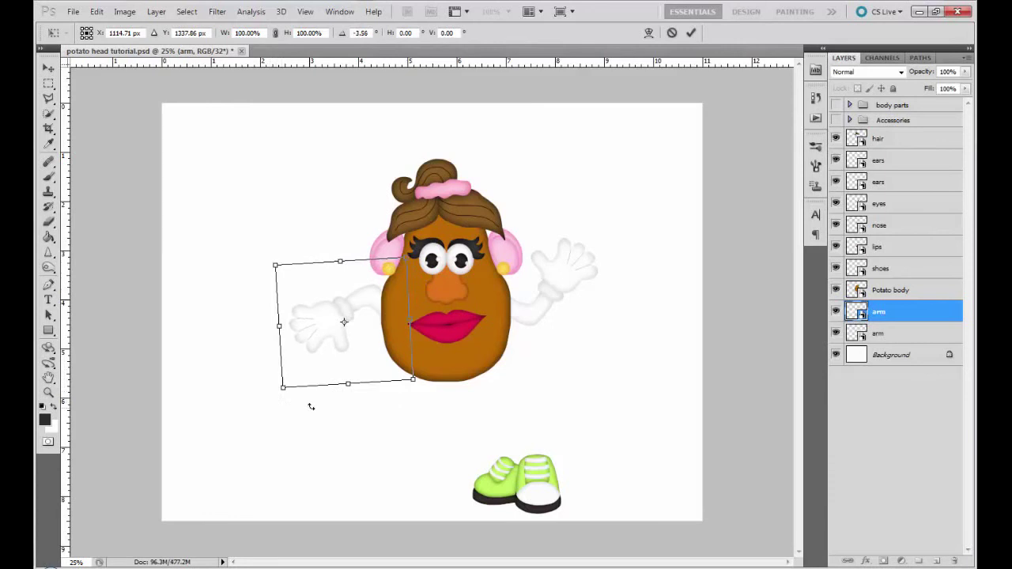
pyautogui.press('Escape')
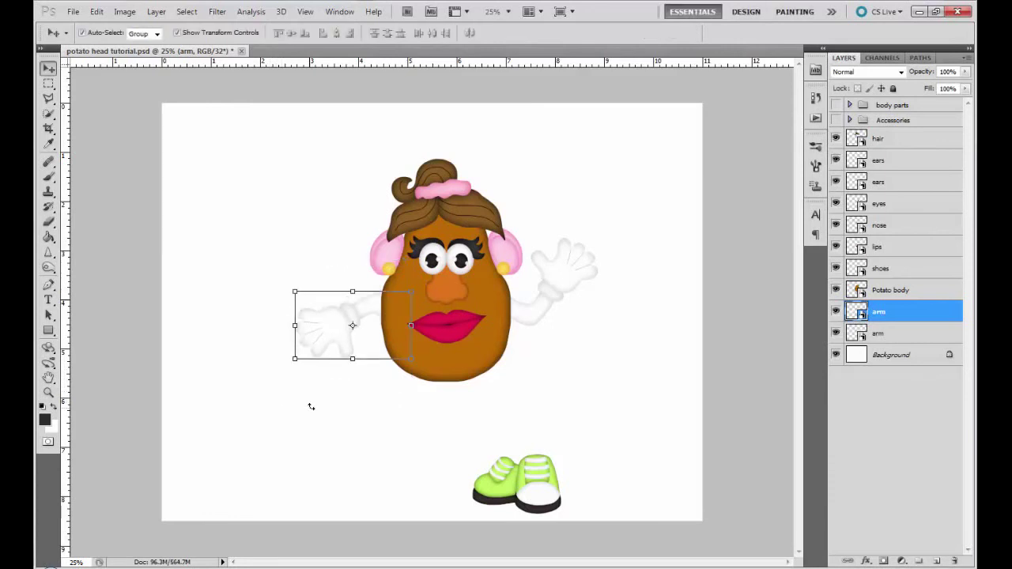
# Undo the left-hand arm's vertical flip and its last move
pyautogui.hotkey('shift', 'Up')
pyautogui.hotkey('shift', 'Up')
pyautogui.hotkey('shift', 'Up')
pyautogui.hotkey('shift', 'Up')
pyautogui.hotkey('shift', 'Up')
pyautogui.hotkey('shift', 'Up')
pyautogui.hotkey('shift', 'Up')
pyautogui.hotkey('shift', 'Up')
pyautogui.hotkey('shift', 'Up')
pyautogui.hotkey('shift', 'Up')
pyautogui.hotkey('shift', 'Up')
pyautogui.hotkey('shift', 'Left')
pyautogui.hotkey('shift', 'Left')
pyautogui.hotkey('shift', 'Left')
pyautogui.hotkey('shift', 'Left')
pyautogui.hotkey('shift', 'Left')
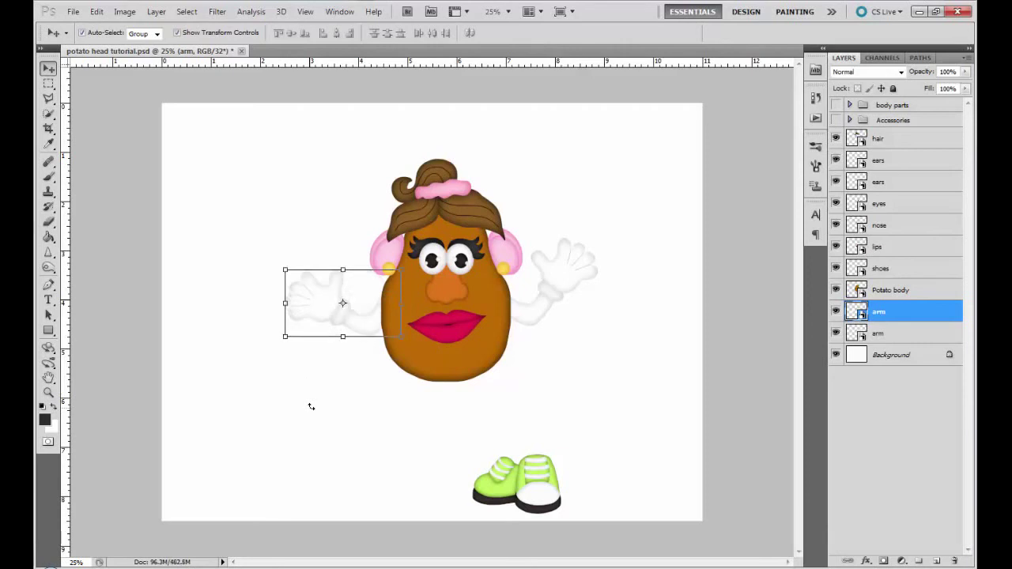
# Reposition the left-hand arm against the potato body and rotate it by about 1.8°
pyautogui.moveTo(320, 307); pyautogui.dragTo(324, 305)
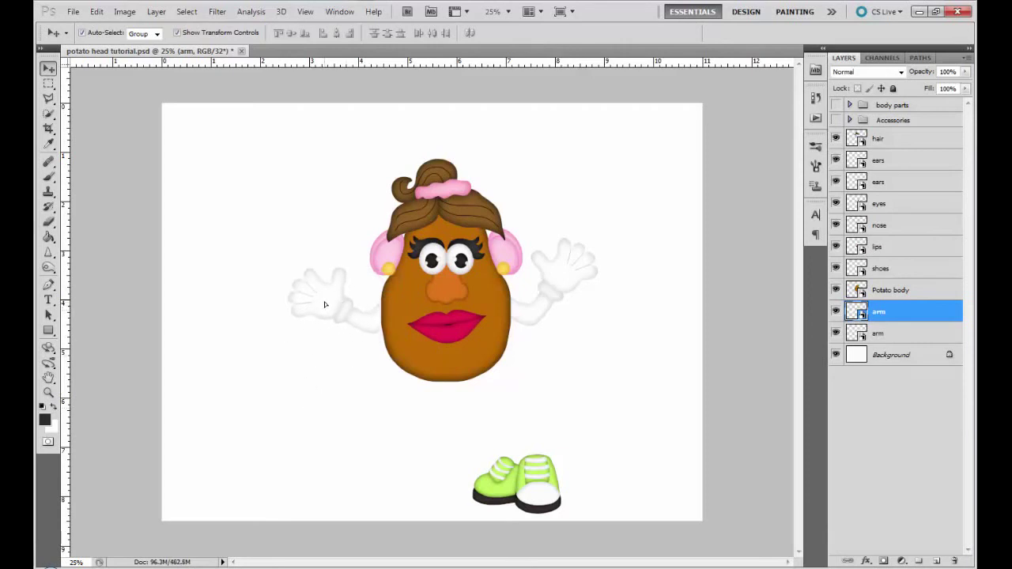
pyautogui.hotkey('ctrl', 't')
pyautogui.moveTo(281, 345); pyautogui.dragTo(284, 393)
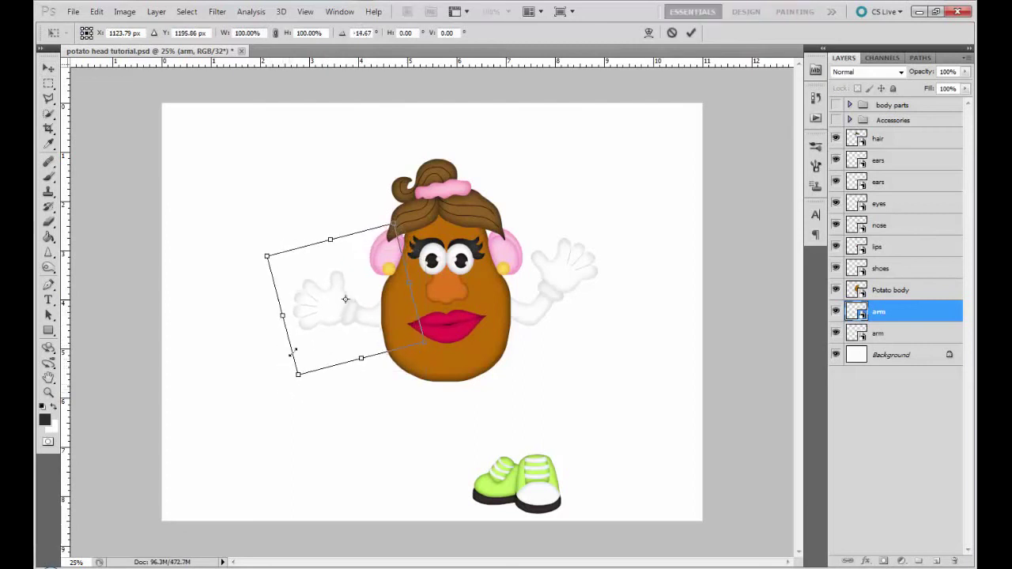
pyautogui.moveTo(319, 321); pyautogui.dragTo(309, 324)
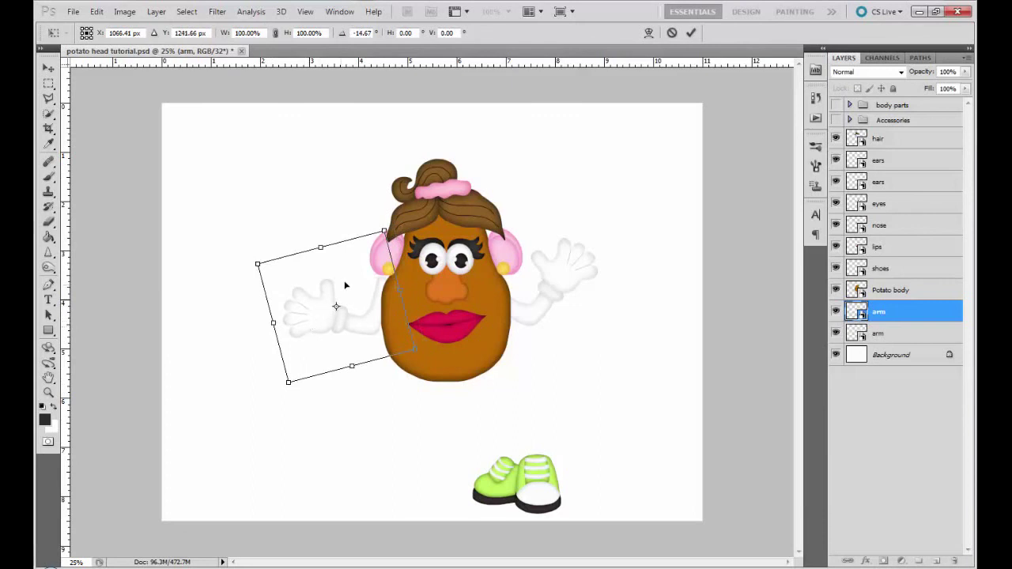
pyautogui.moveTo(385, 221); pyautogui.dragTo(400, 249)
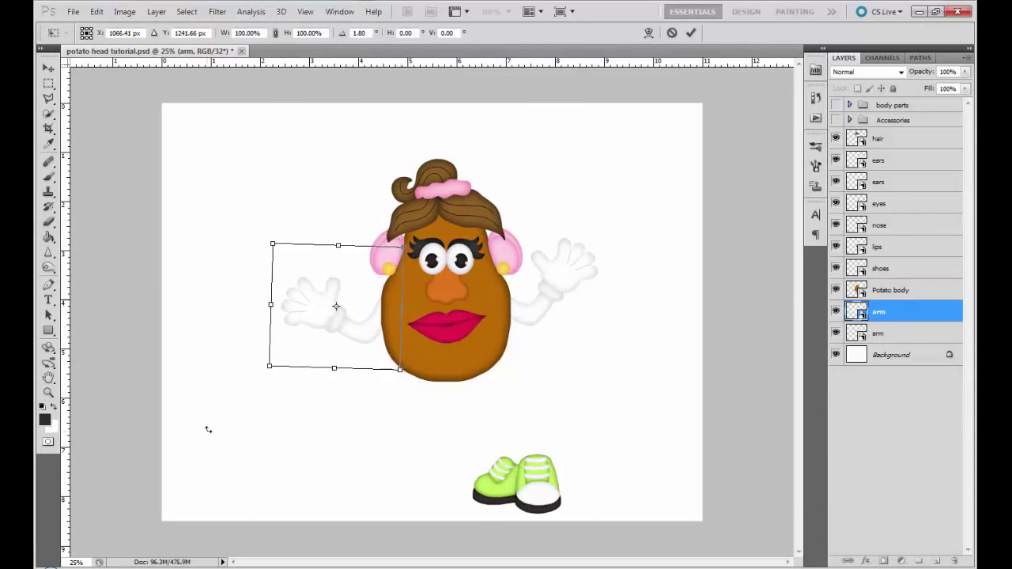
pyautogui.press('Return')
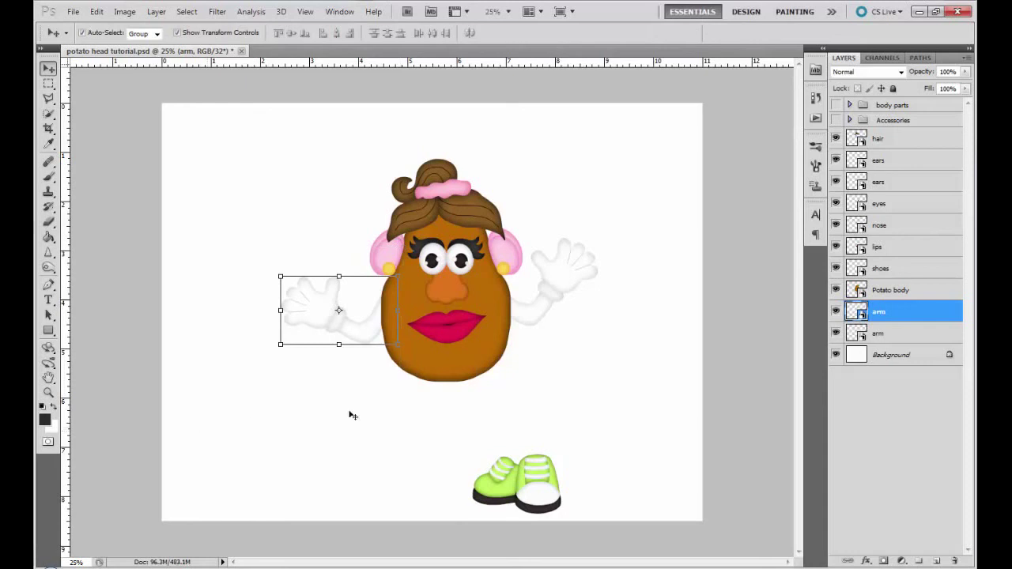
# Place the green shoes under the potato body and scale them proportionally to about 134%
pyautogui.moveTo(536, 494); pyautogui.dragTo(459, 413)
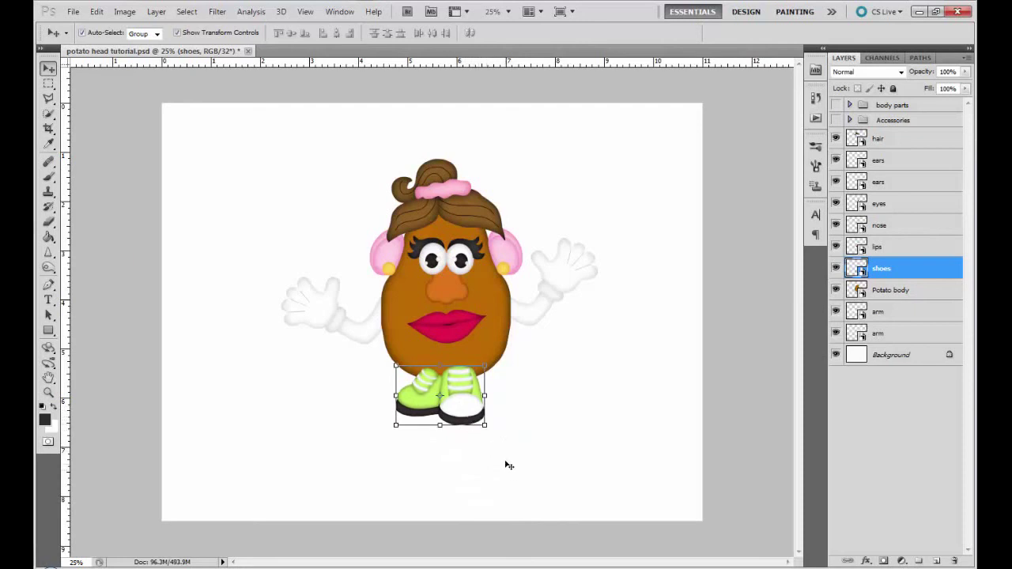
pyautogui.moveTo(485, 425)
pyautogui.mouseDown()
pyautogui.moveTo(511, 454)
pyautogui.moveTo(473, 427)
pyautogui.mouseUp()
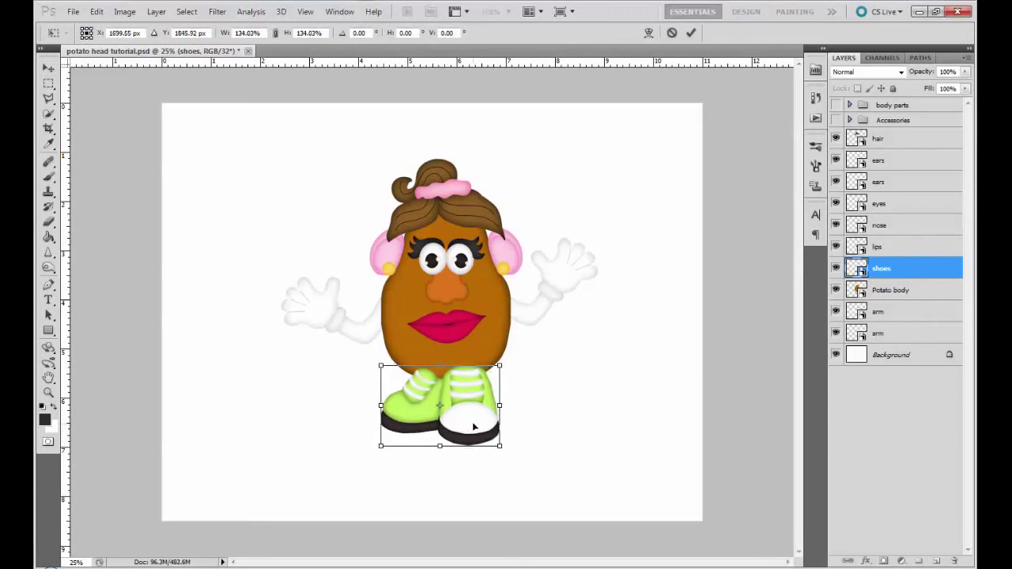
pyautogui.press('Return')
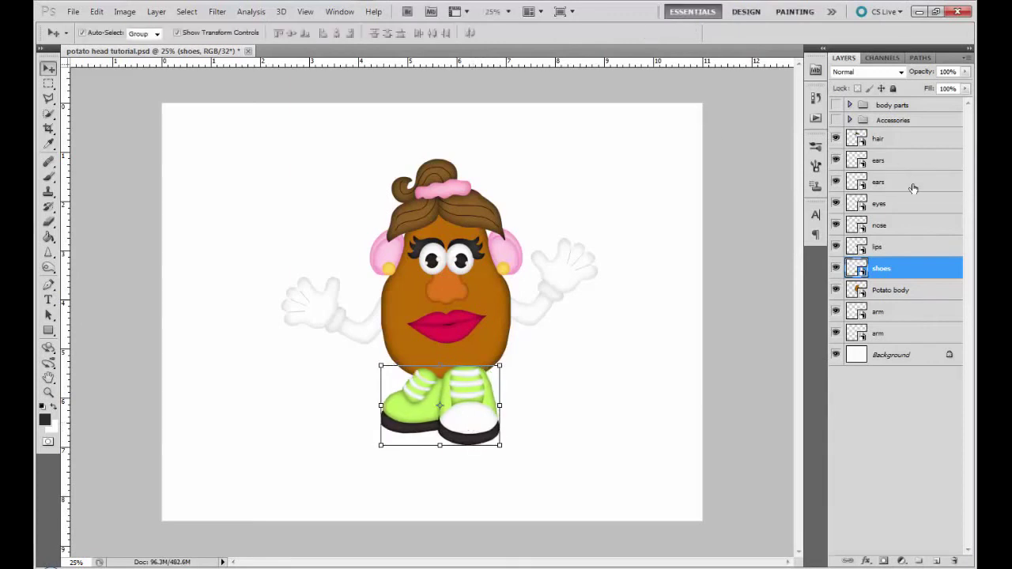
# Move the shoes layer directly below the Potato body layer and raise the shoes slightly behind the body
pyautogui.moveTo(909, 270); pyautogui.dragTo(903, 299)
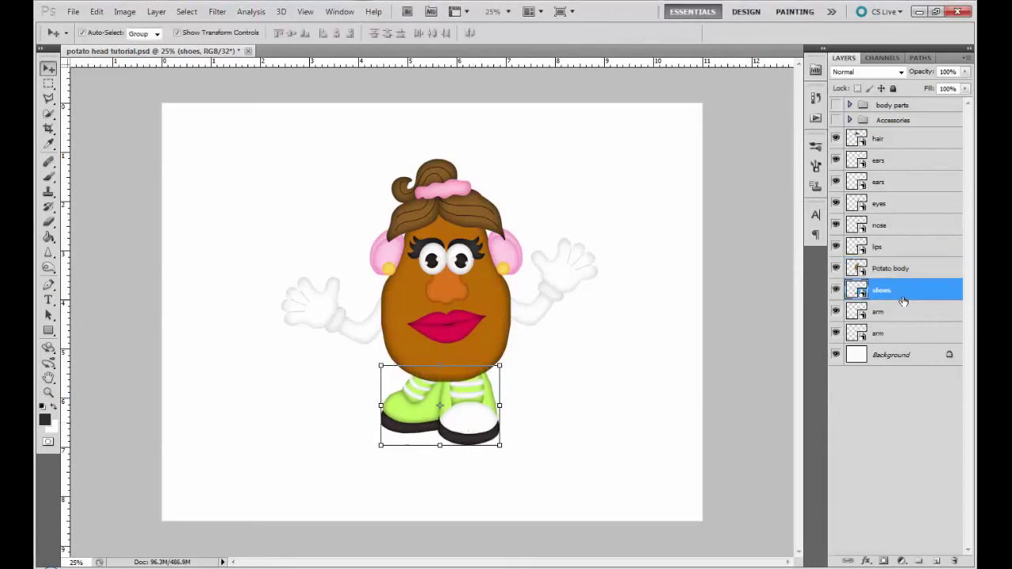
pyautogui.moveTo(463, 419); pyautogui.dragTo(471, 415)
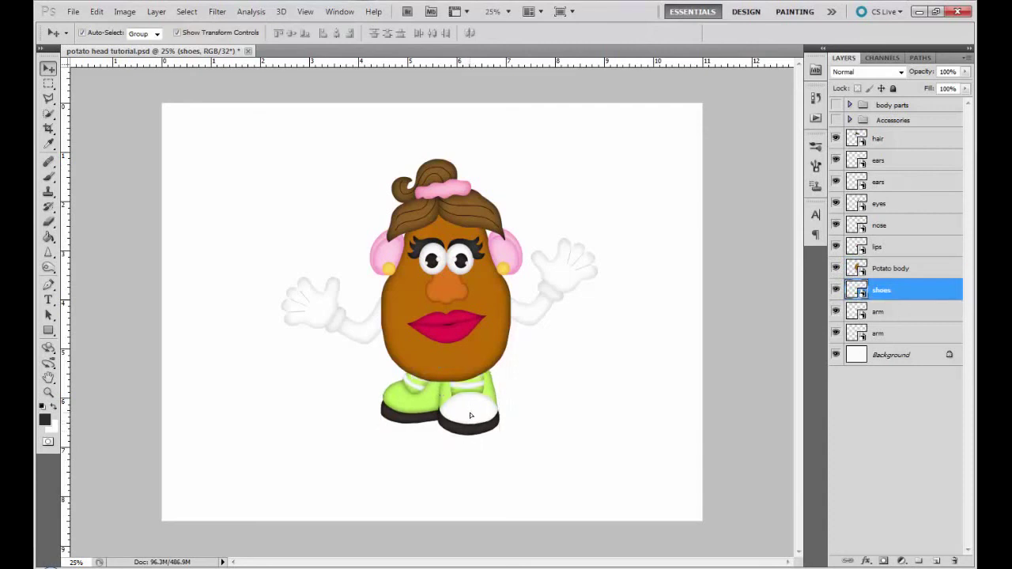
pyautogui.click(600, 473)
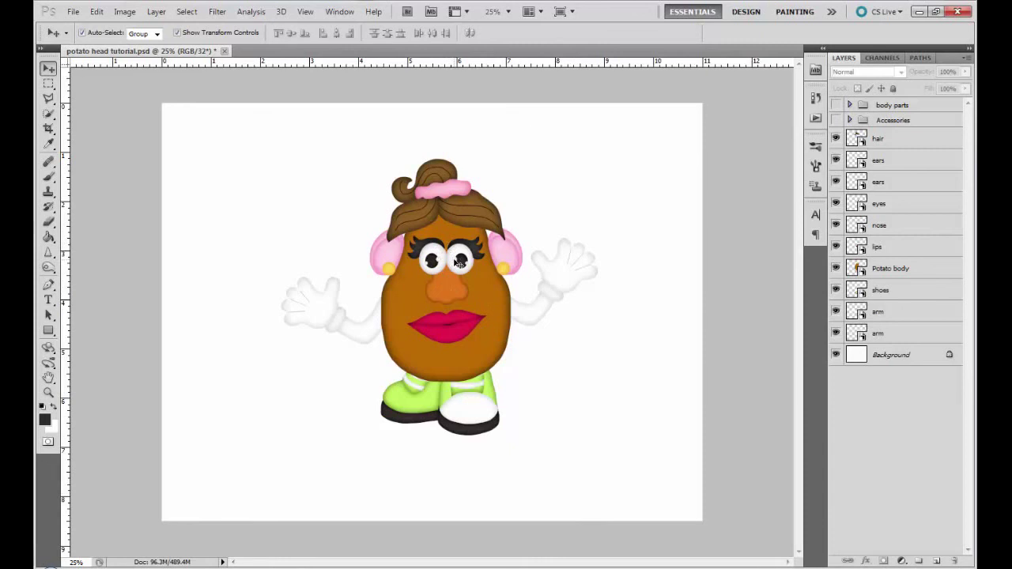
# Move the purple glasses layer out of the Accessories group to directly below the hair layer, then hide and collapse the group
pyautogui.click(837, 120)
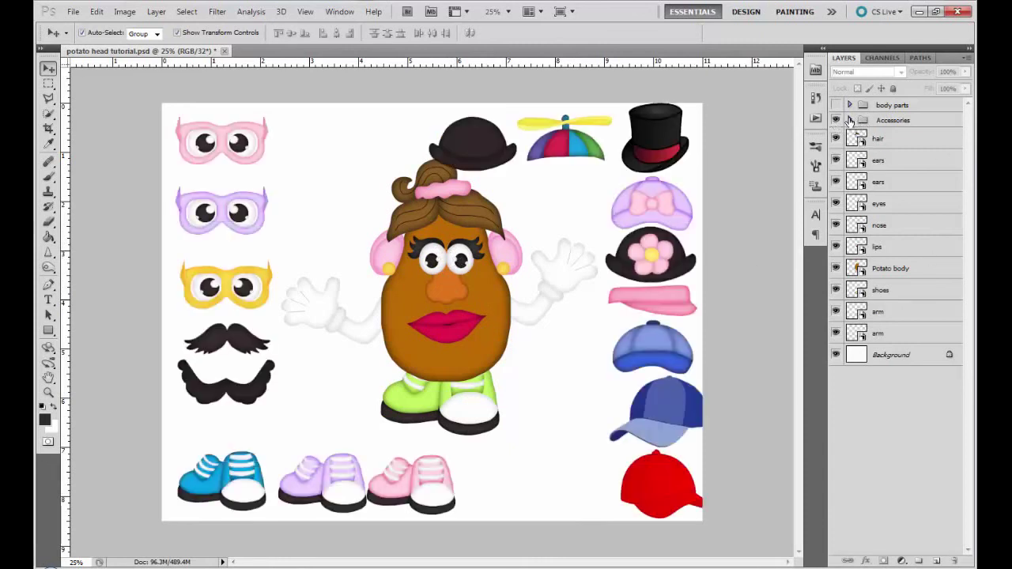
pyautogui.click(850, 120)
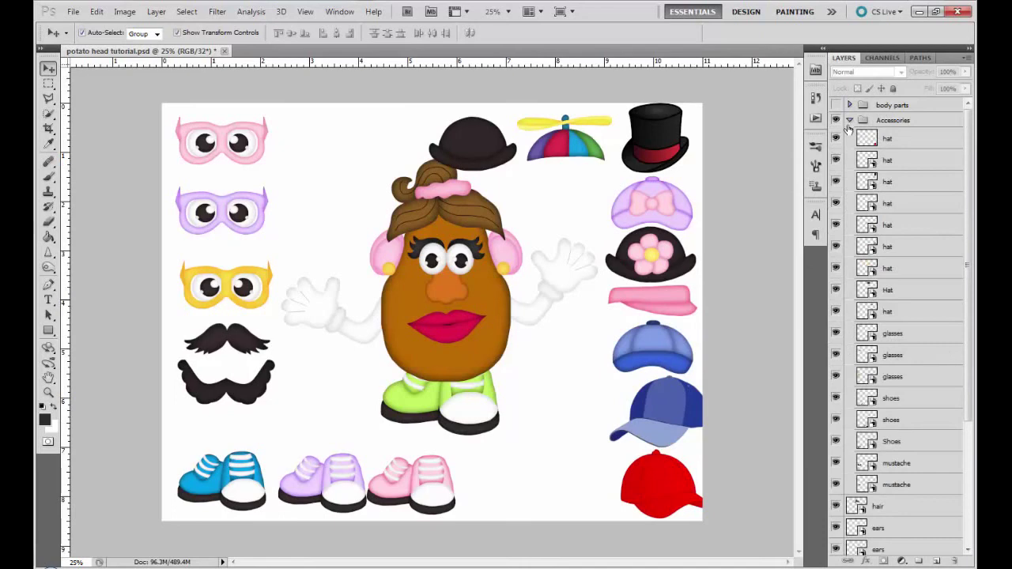
pyautogui.click(905, 357)
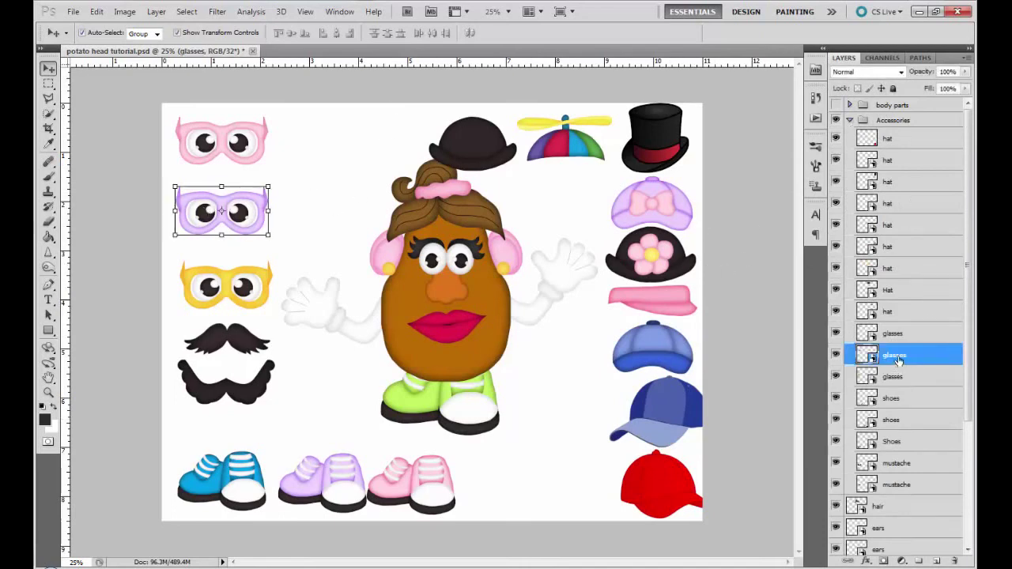
pyautogui.moveTo(903, 366); pyautogui.dragTo(898, 514)
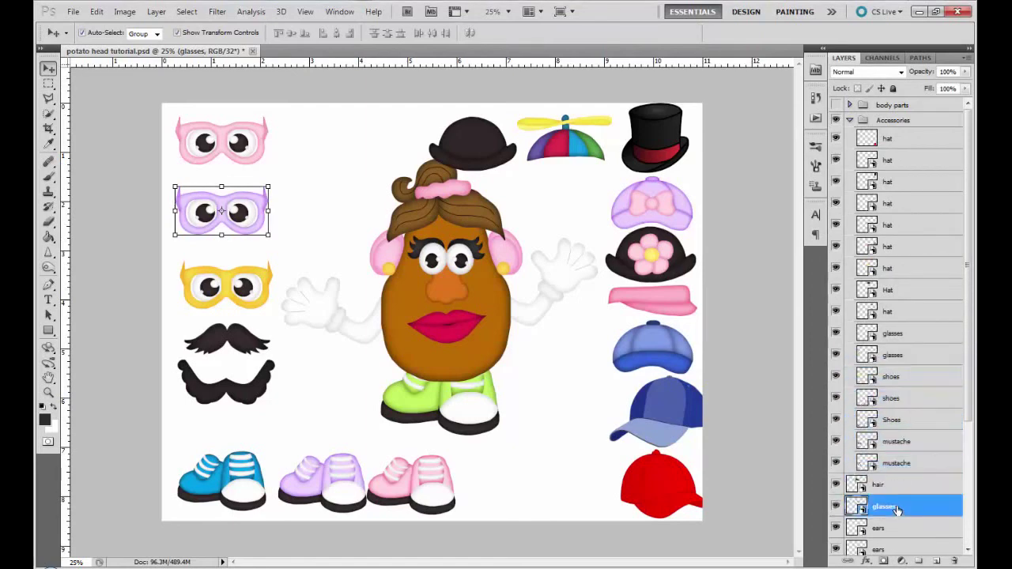
pyautogui.click(836, 119)
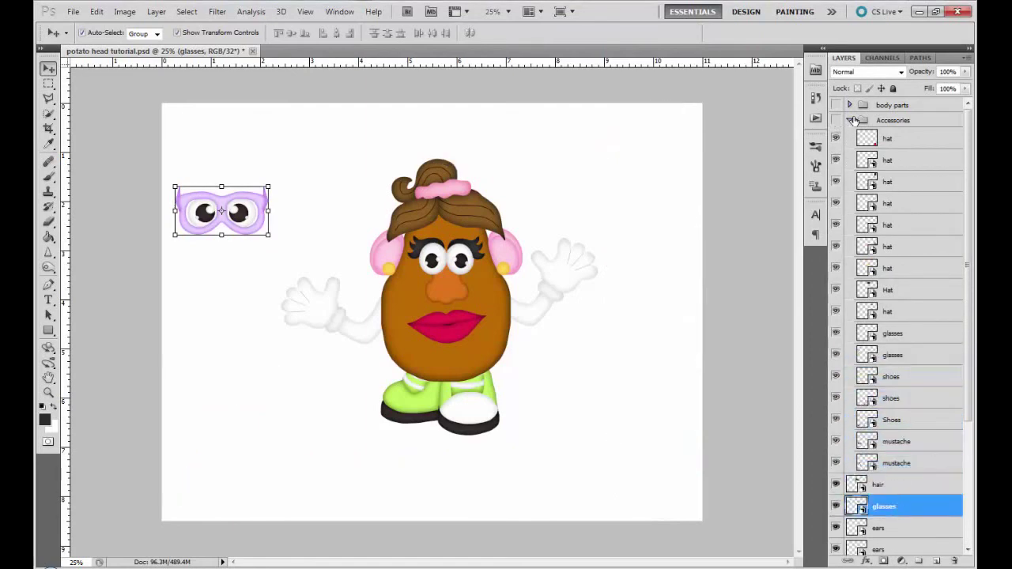
pyautogui.click(850, 120)
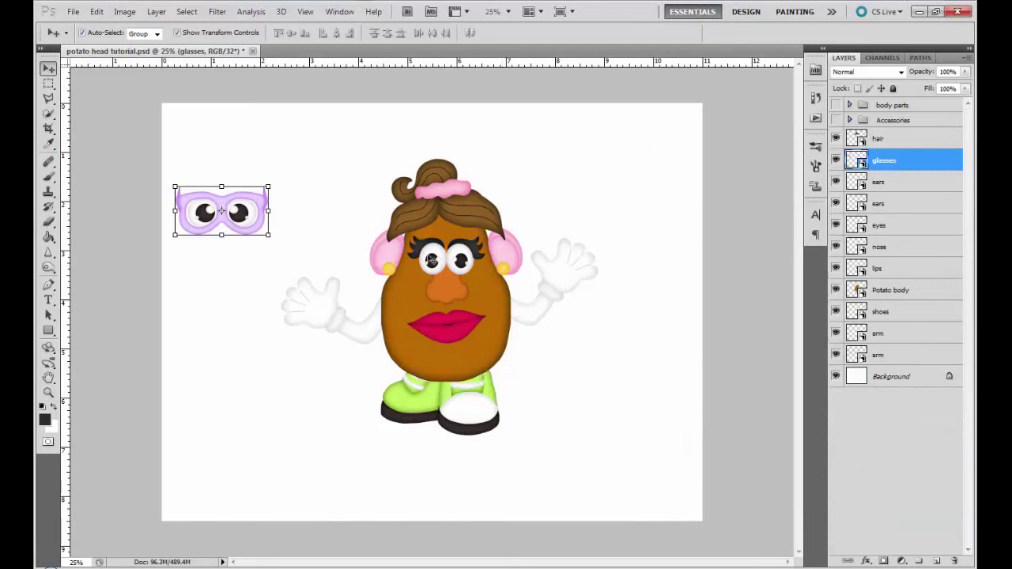
# Hide the eyes layer and place the purple glasses over the face, tucked just under the hair
pyautogui.click(447, 257)
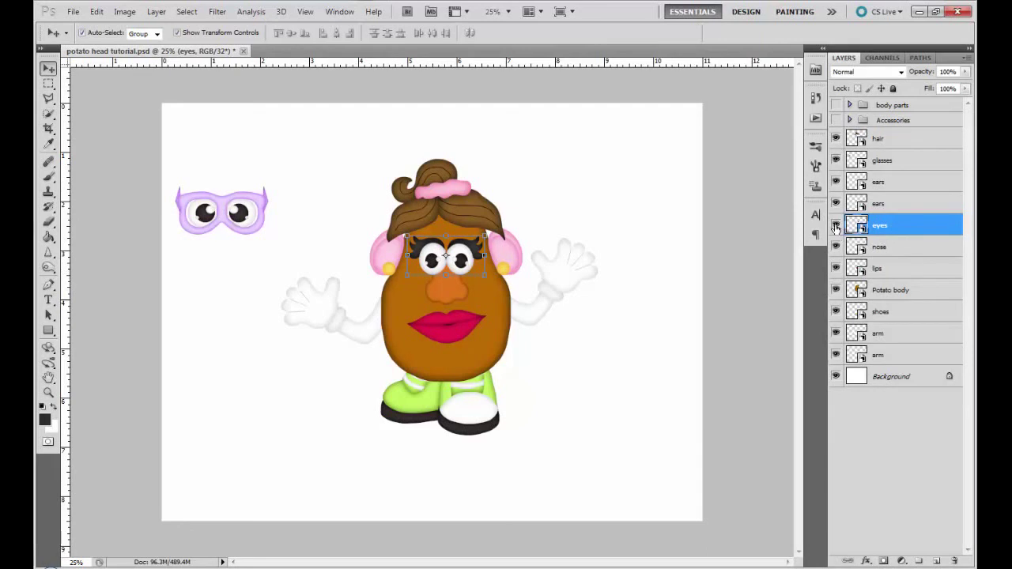
pyautogui.click(836, 225)
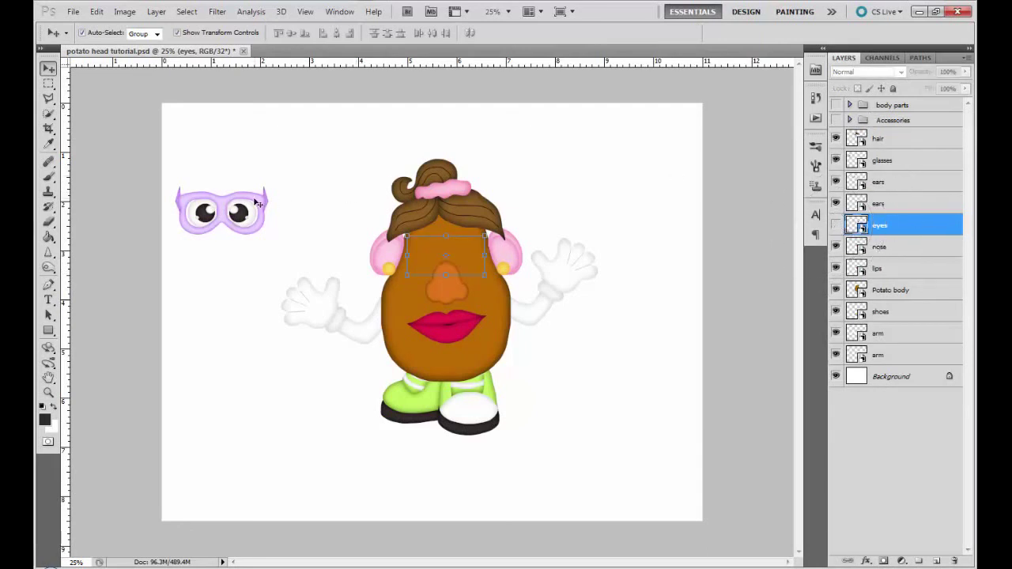
pyautogui.moveTo(257, 204); pyautogui.dragTo(470, 252)
pyautogui.hotkey('ctrl', 't')
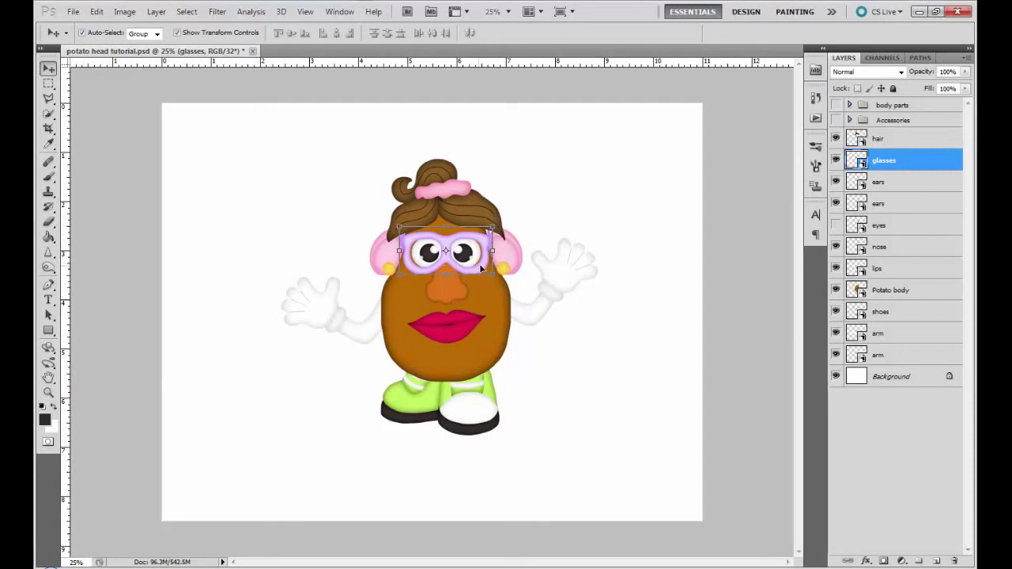
pyautogui.press('Return')
pyautogui.moveTo(466, 260); pyautogui.dragTo(463, 250)
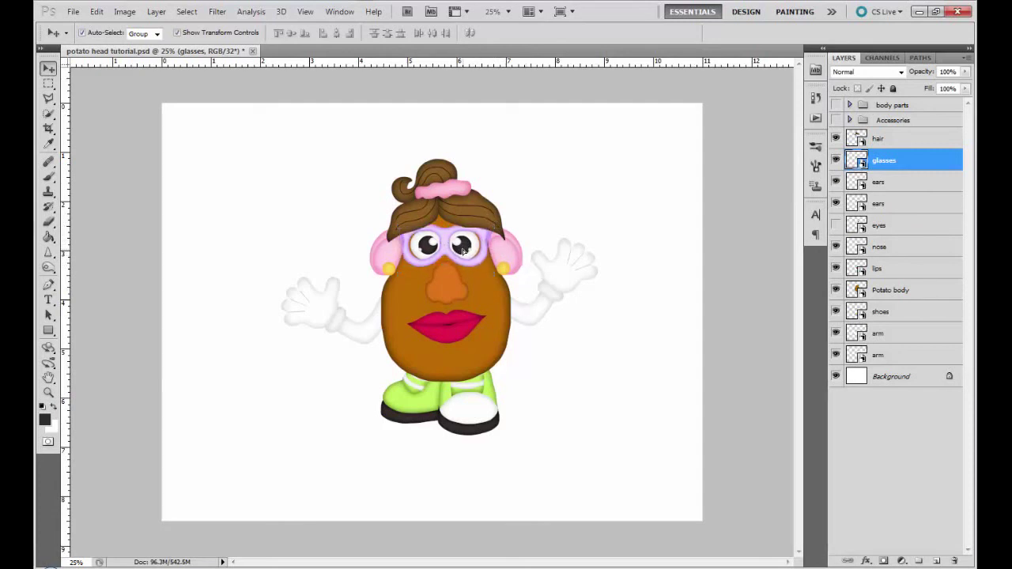
pyautogui.hotkey('ctrl', 't')
# Move the nose up to just below the glasses and raise the lips slightly, then deselect the layers
pyautogui.click(433, 291)
pyautogui.moveTo(451, 294); pyautogui.dragTo(450, 280)
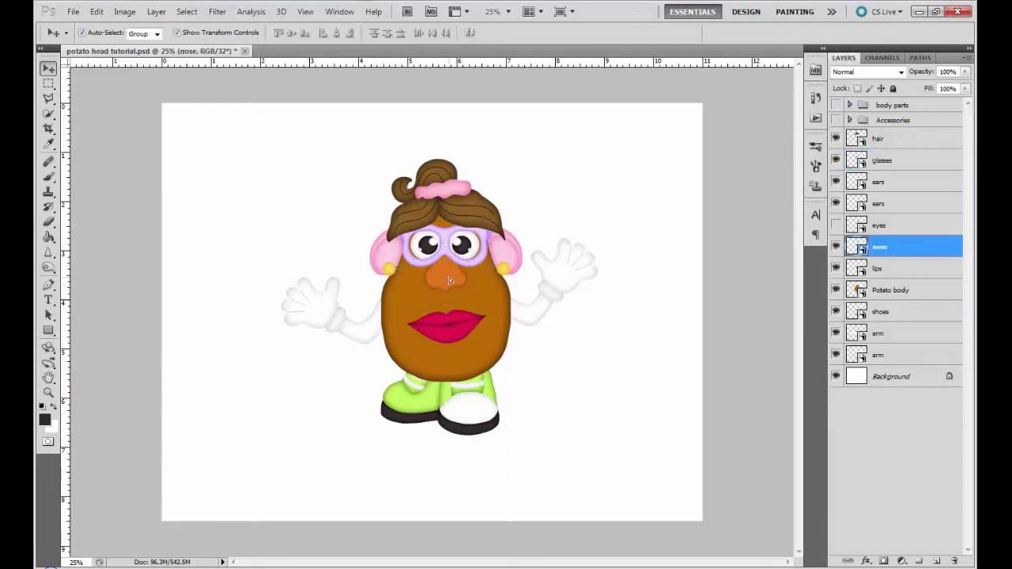
pyautogui.moveTo(462, 326); pyautogui.dragTo(462, 319)
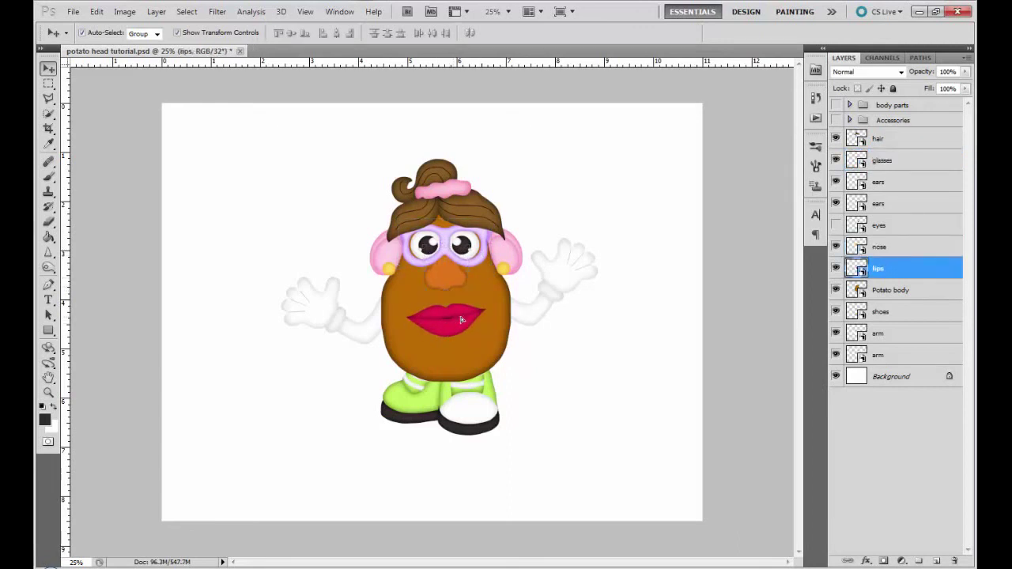
pyautogui.click(624, 405)
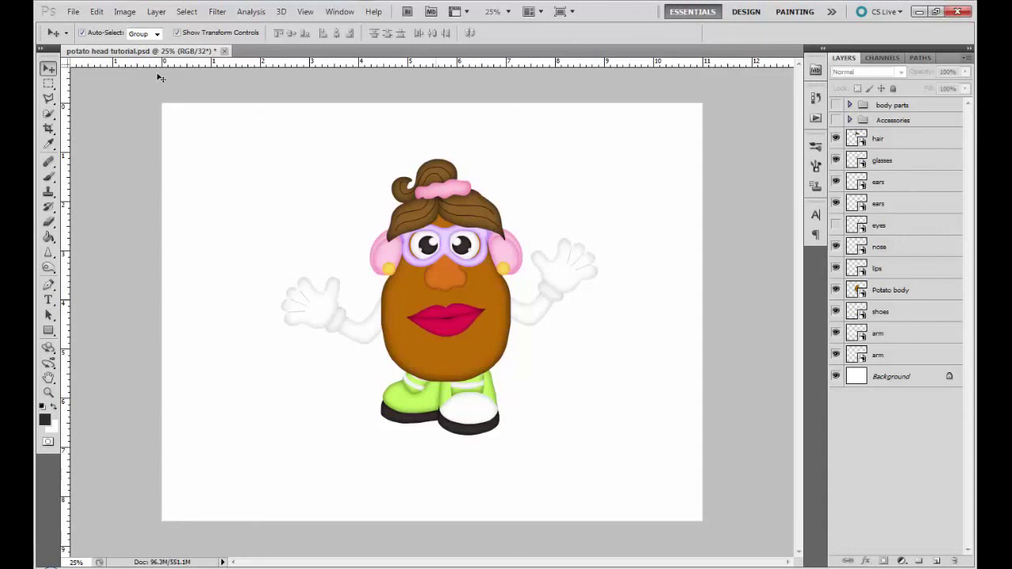
# Save the document to the Desktop as "ms potato head" in Photoshop (*.PSD;*.PDD) format
pyautogui.click(72, 12)
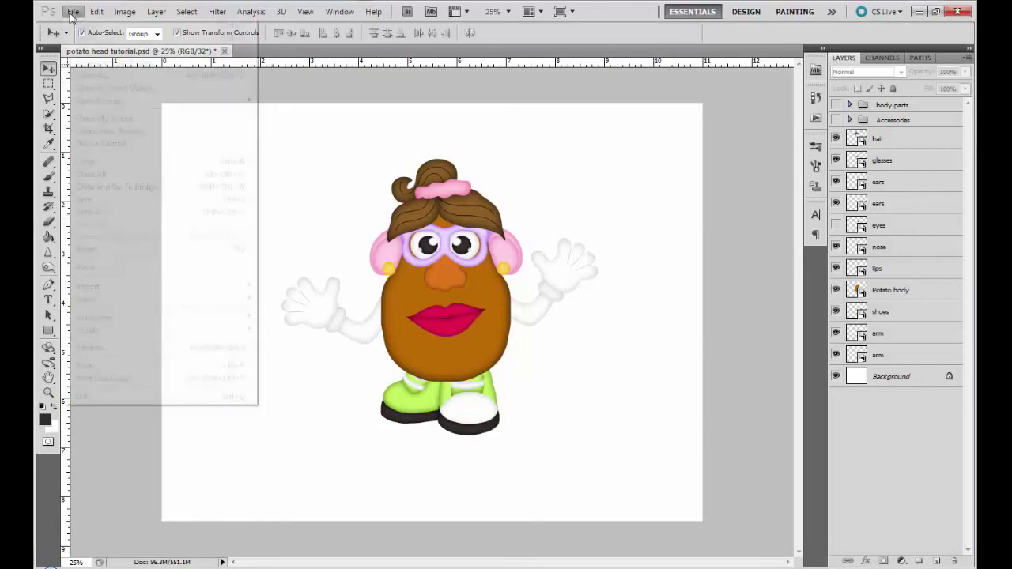
pyautogui.click(90, 211)
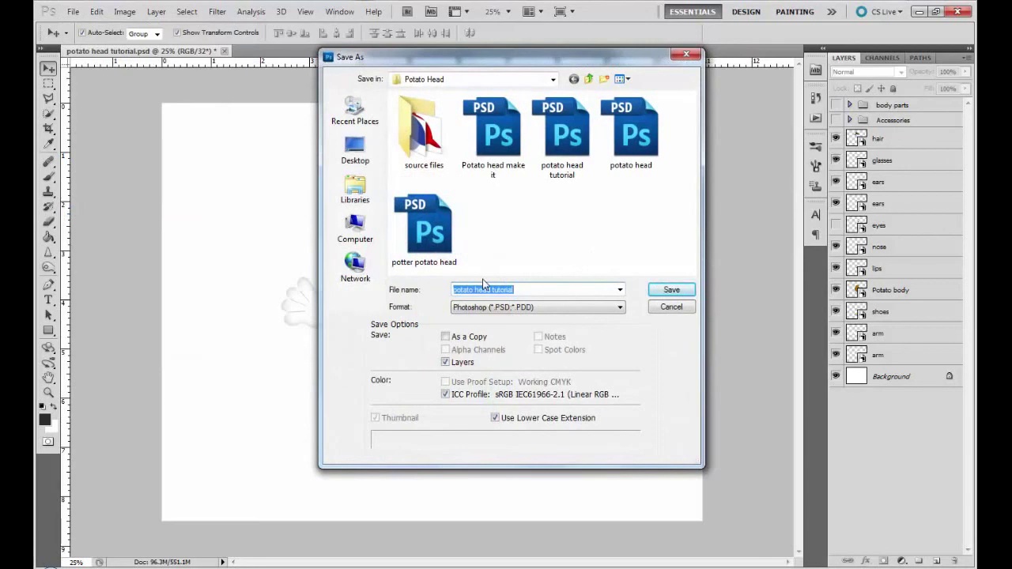
pyautogui.write('ms po')
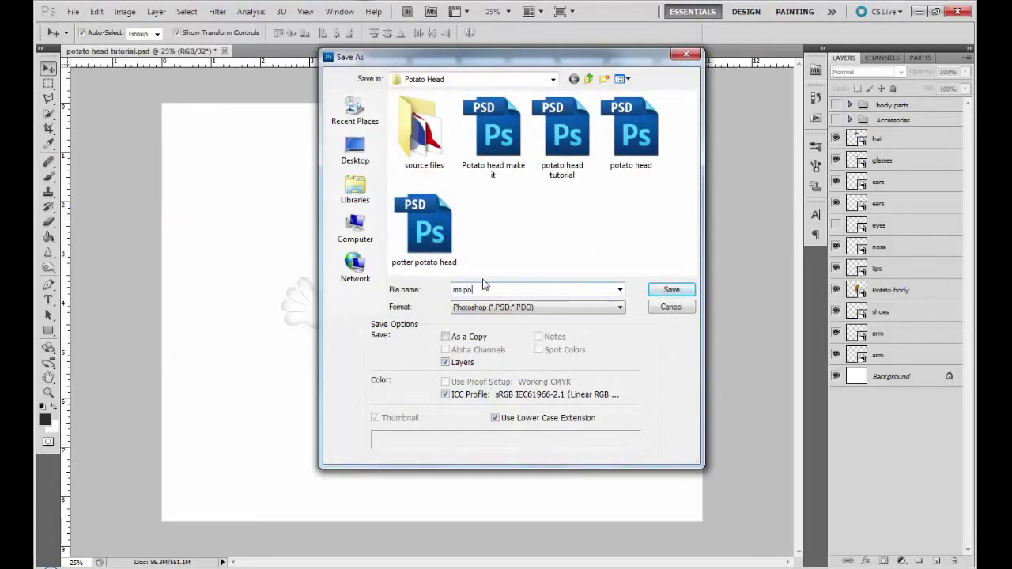
pyautogui.write('tato head')
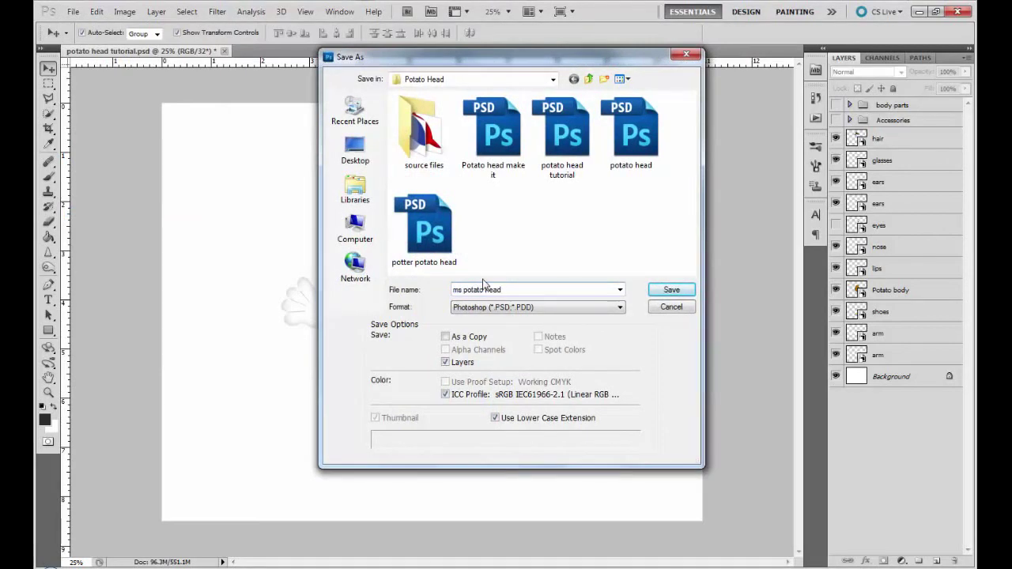
pyautogui.click(357, 154)
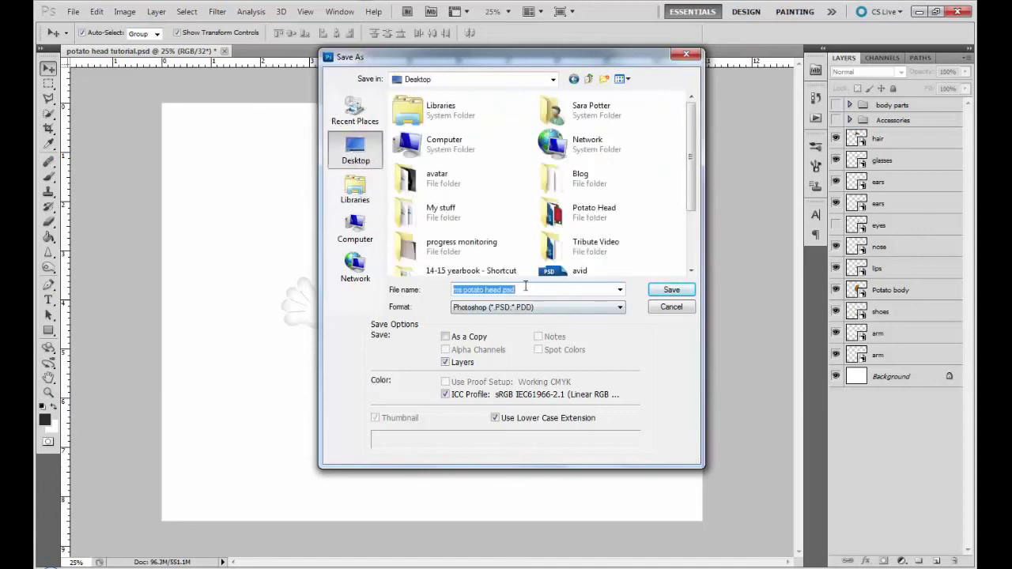
pyautogui.press('Tab')
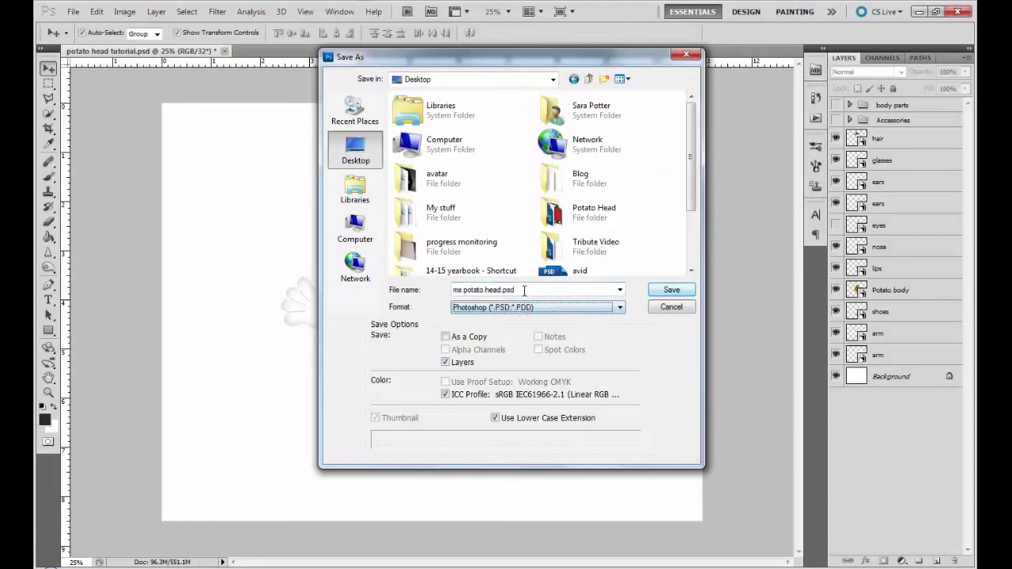
pyautogui.click(620, 308)
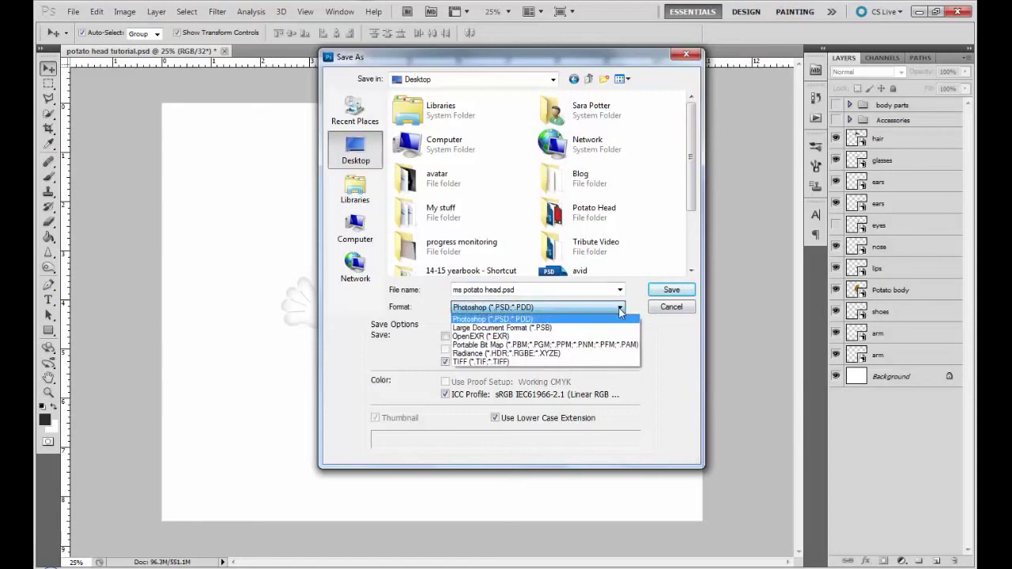
pyautogui.click(676, 390)
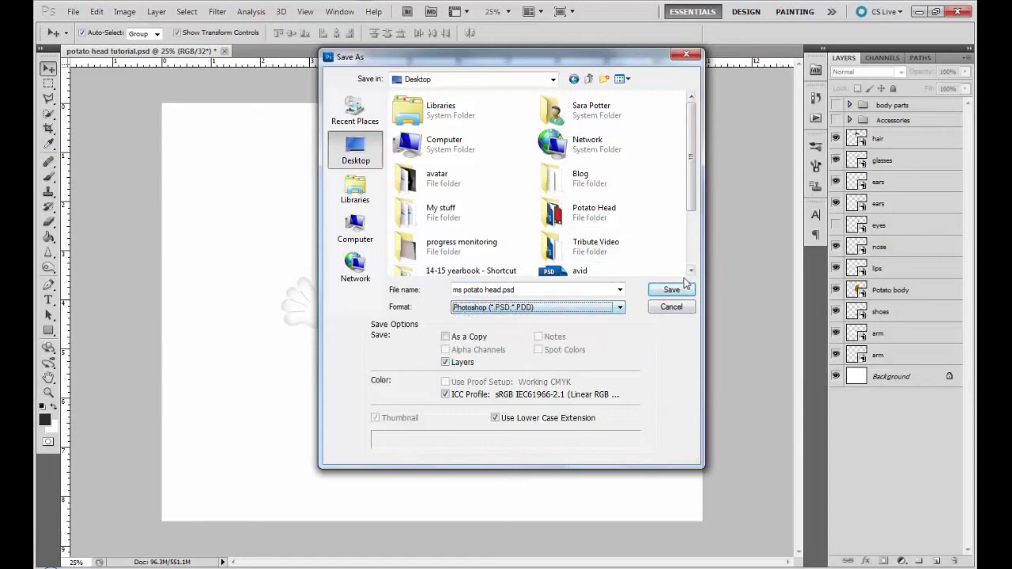